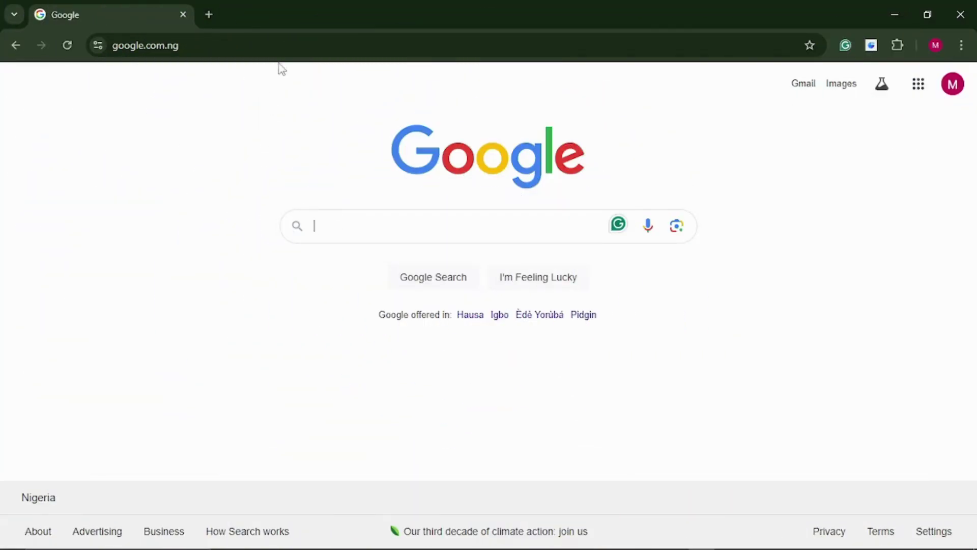
Step: Search Google for "download mysql" and open the MySQL Downloads page on mysql.com
click(224, 44)
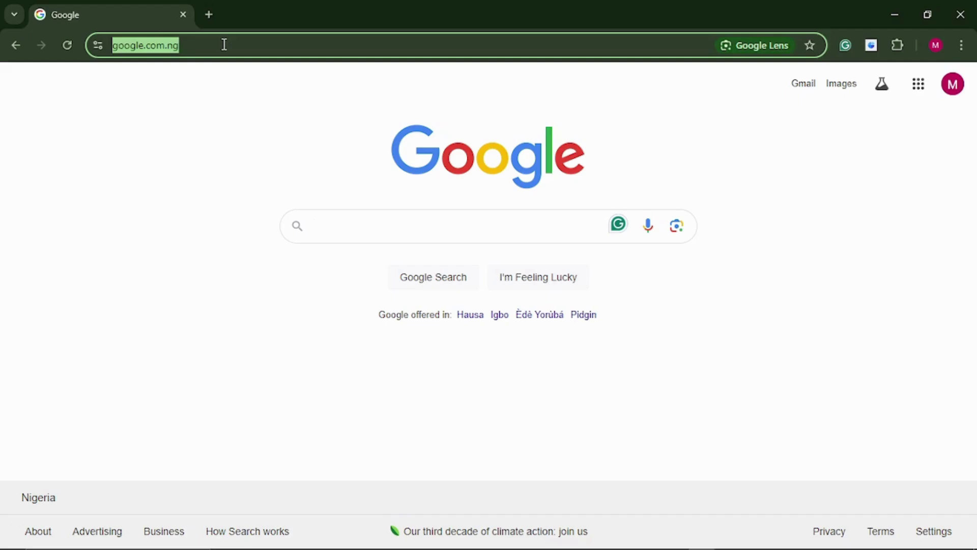
text(downl)
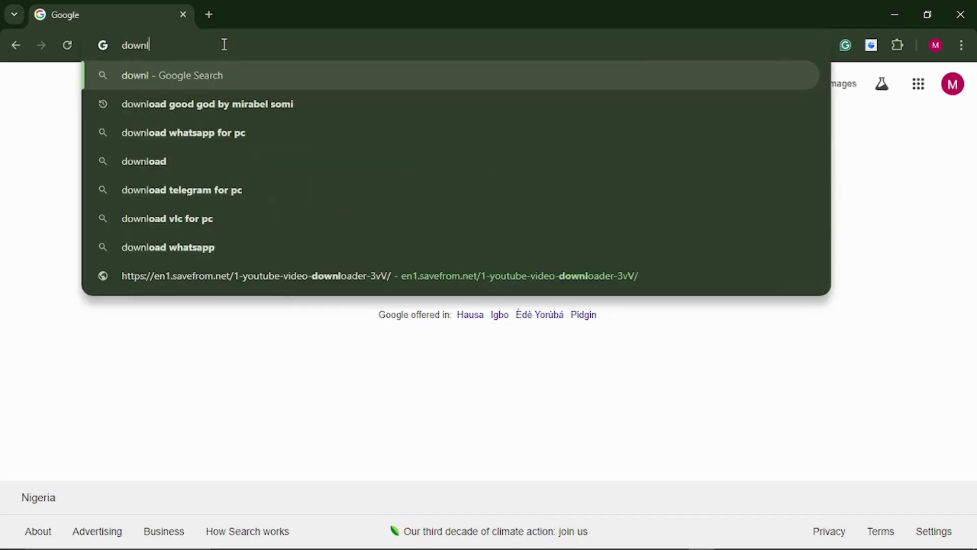
text(oad mysql)
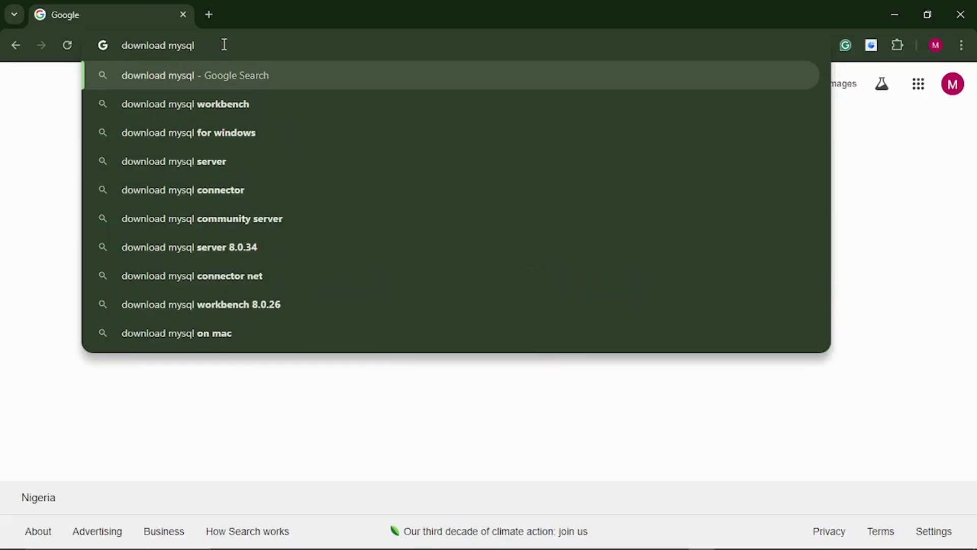
key(Return)
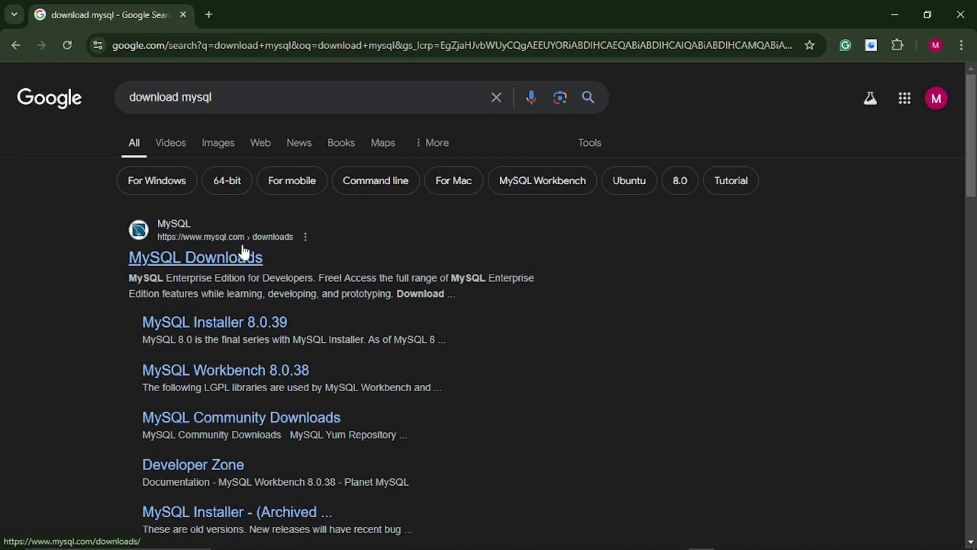
click(193, 260)
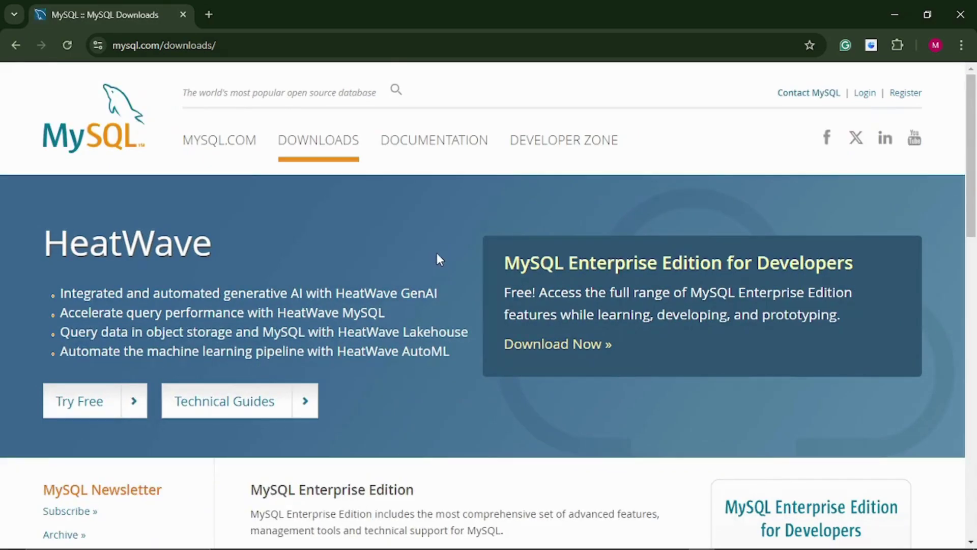
Step: Go to the MySQL Community (GPL) Downloads and open the MySQL Installer for Windows page
scroll(437, 255, down, 6)
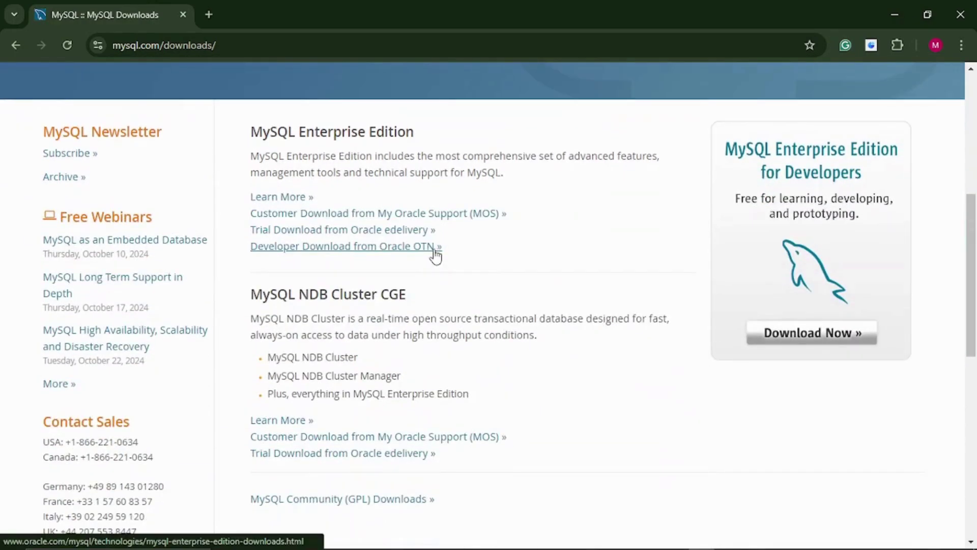
scroll(435, 254, up, 6)
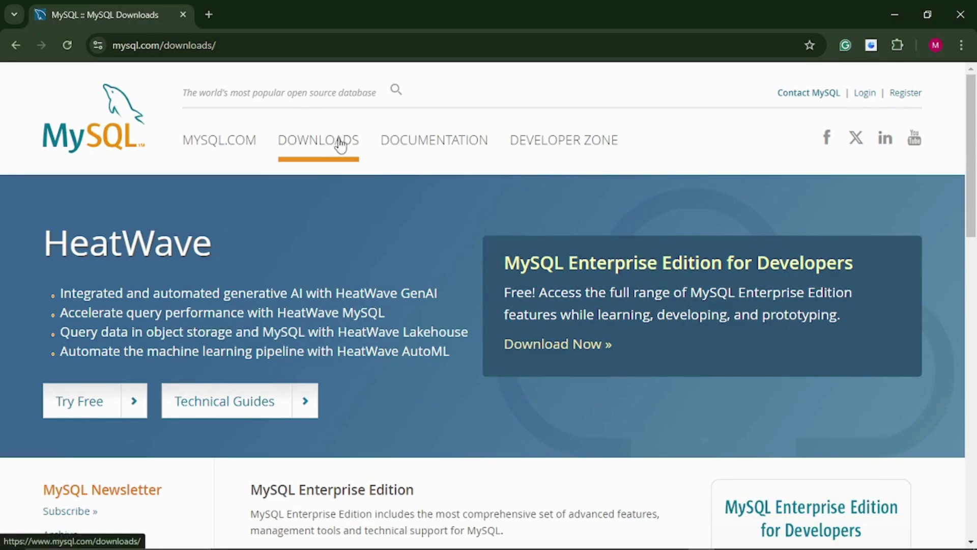
scroll(340, 145, down, 10)
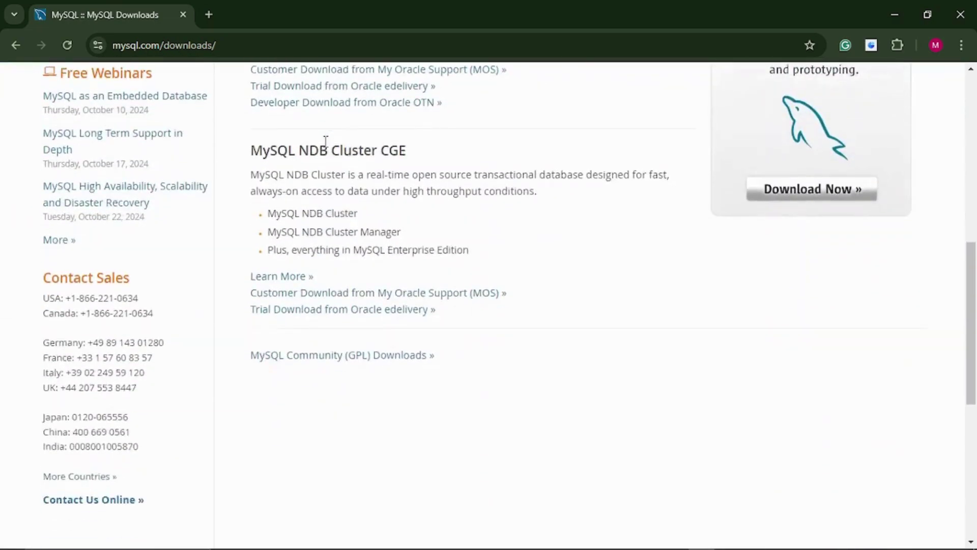
scroll(325, 141, down, 3)
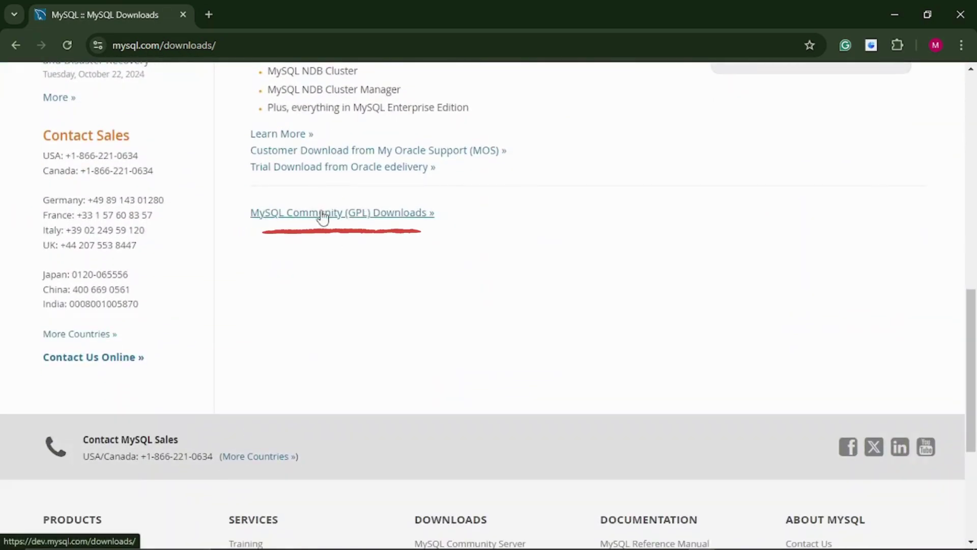
click(377, 214)
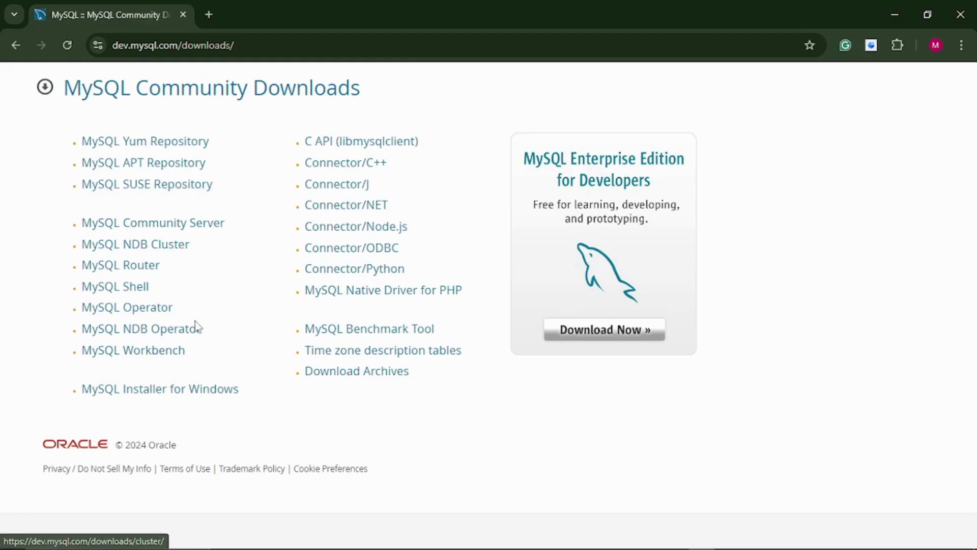
click(206, 393)
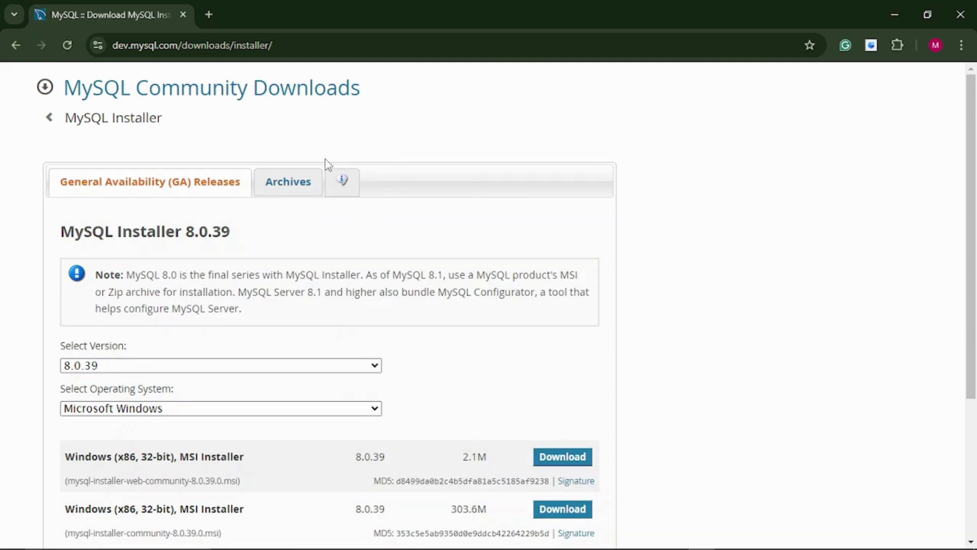
Step: Choose installer version 8.0.39 and Microsoft Windows as the operating system
scroll(349, 325, down, 1)
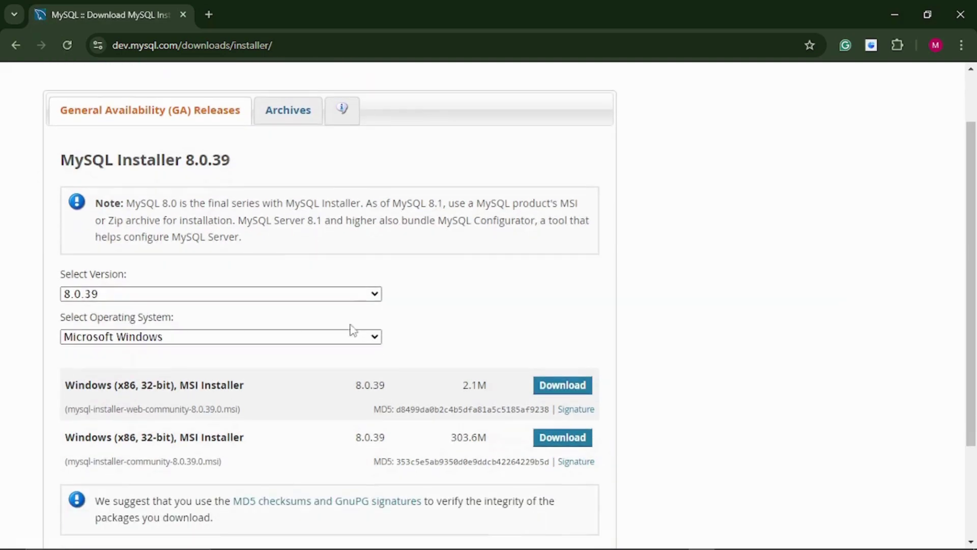
click(374, 295)
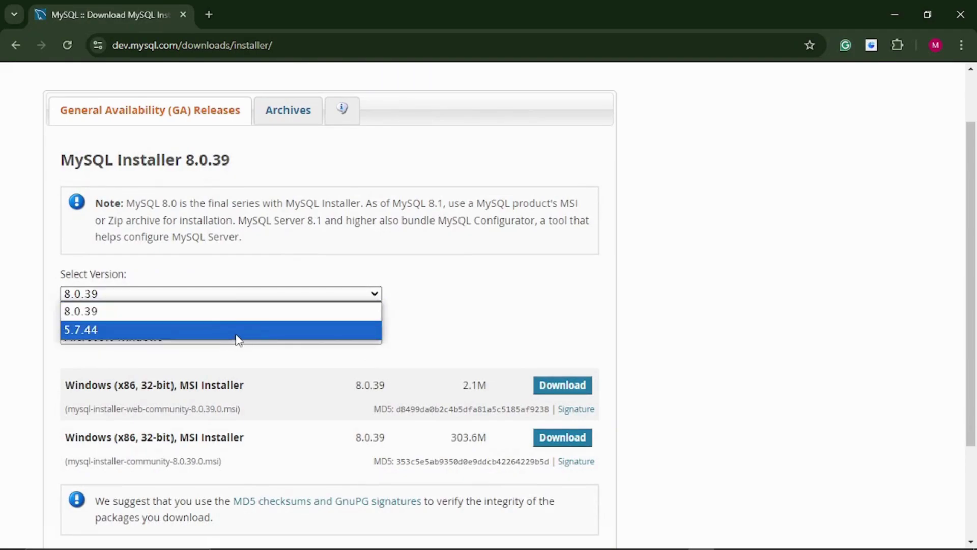
click(242, 312)
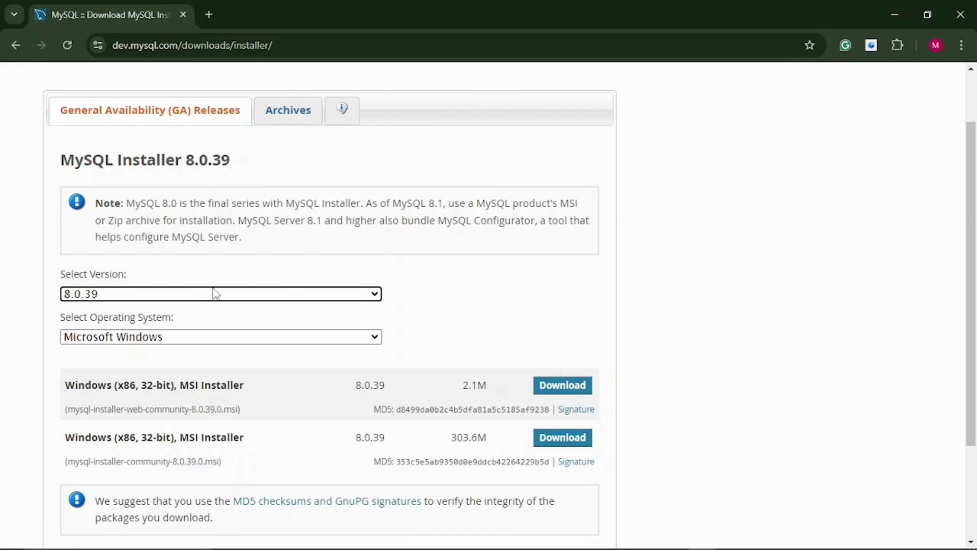
click(290, 340)
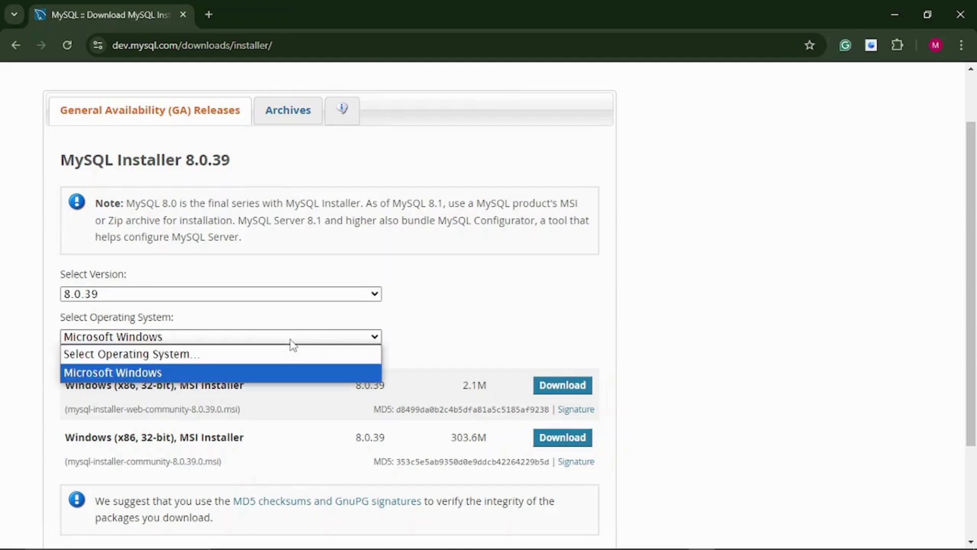
click(261, 373)
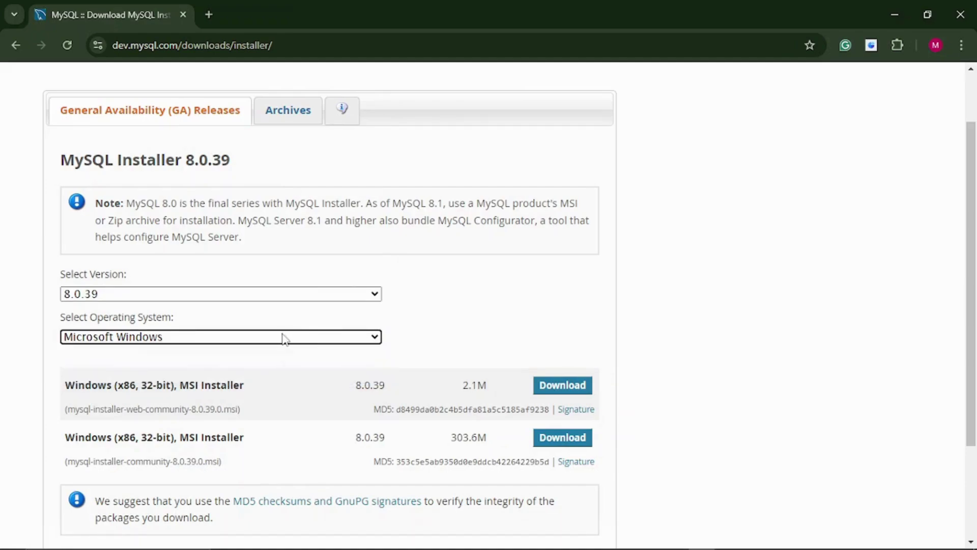
Step: Compare the names, file sizes and file names of the two Windows MSI installer packages
scroll(323, 325, down, 2)
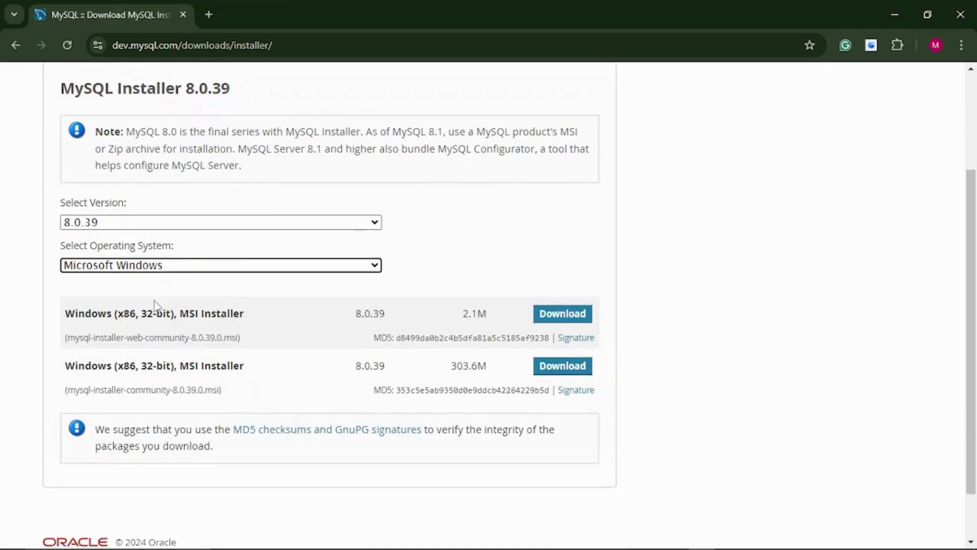
drag(63, 315, 253, 326)
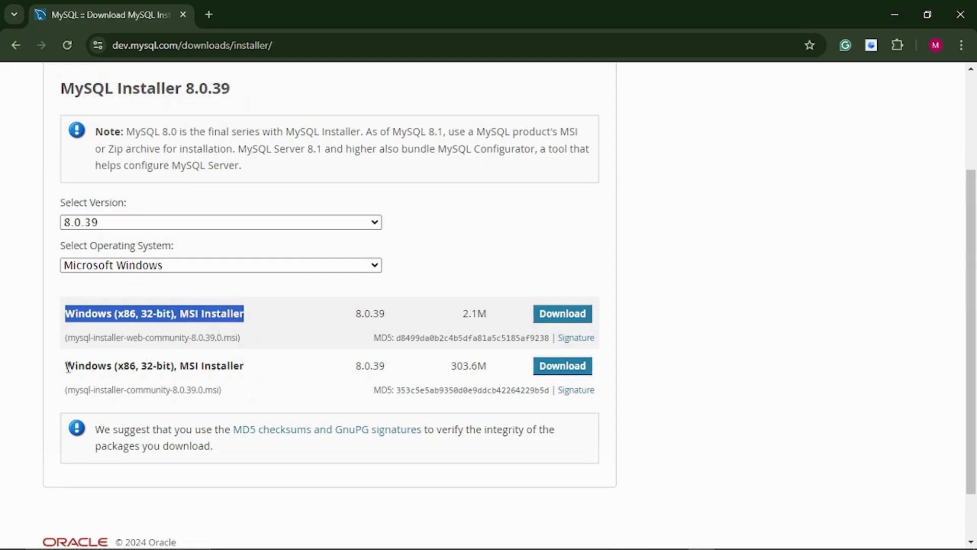
drag(67, 366, 235, 367)
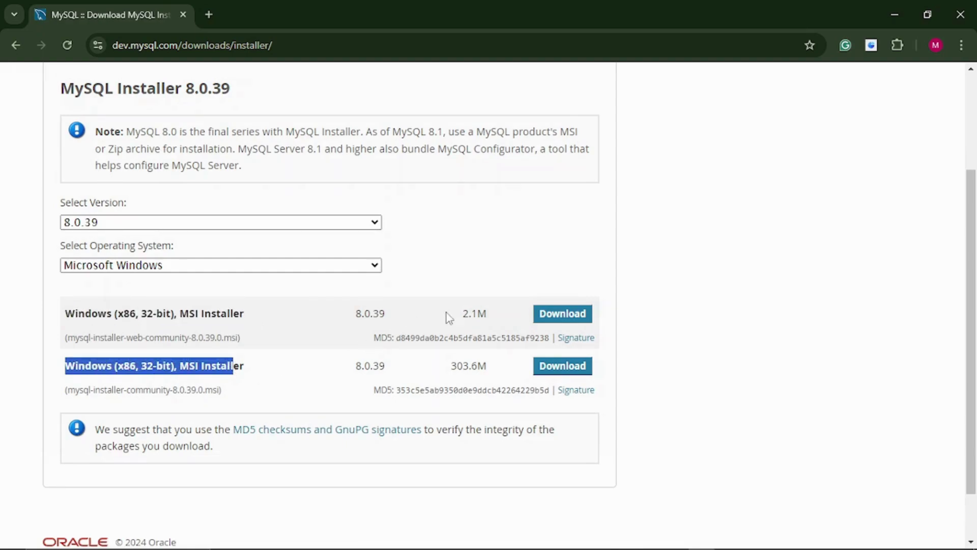
drag(461, 314, 486, 316)
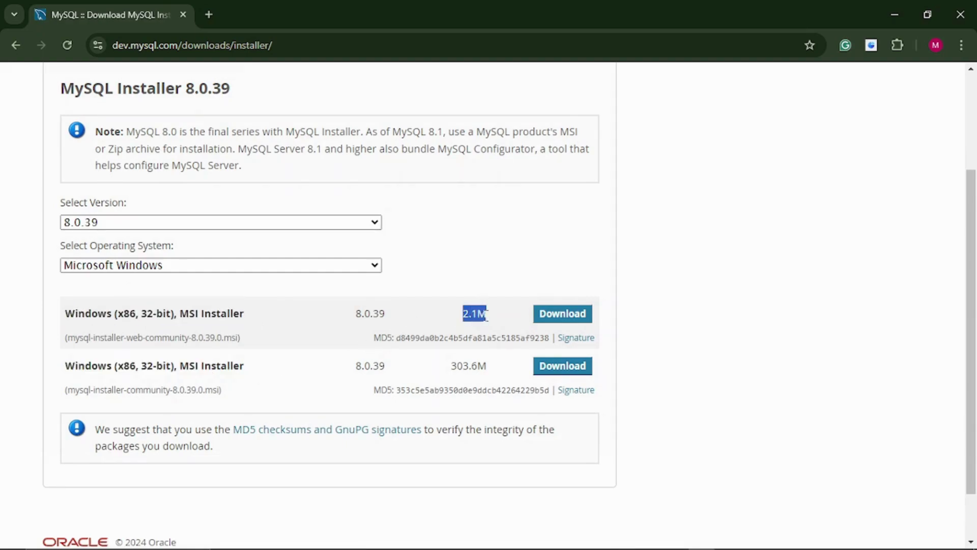
drag(451, 365, 489, 370)
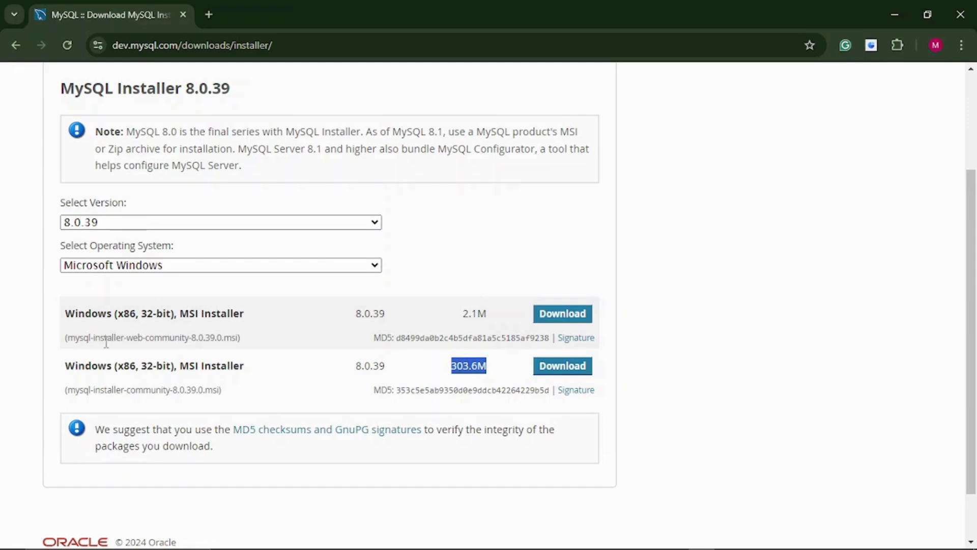
drag(127, 335, 144, 334)
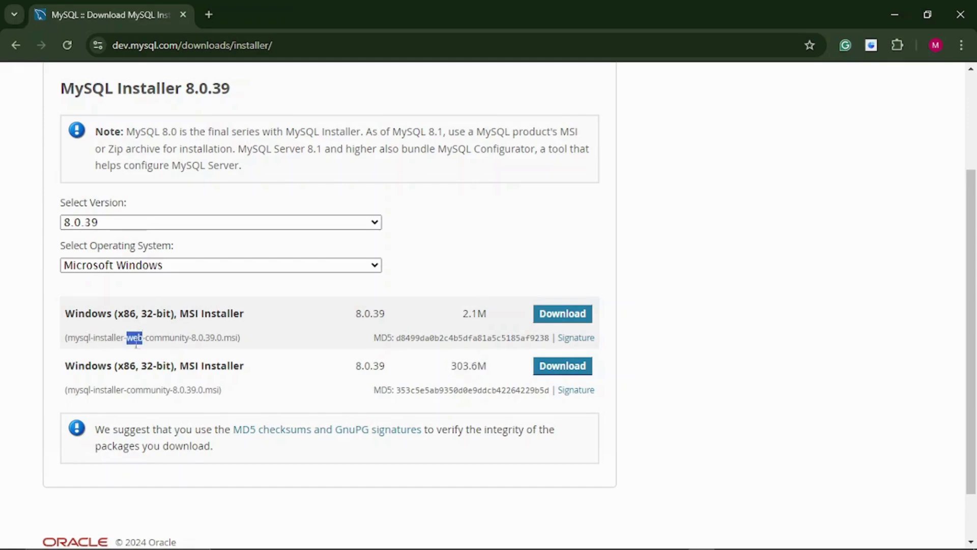
drag(71, 333, 189, 344)
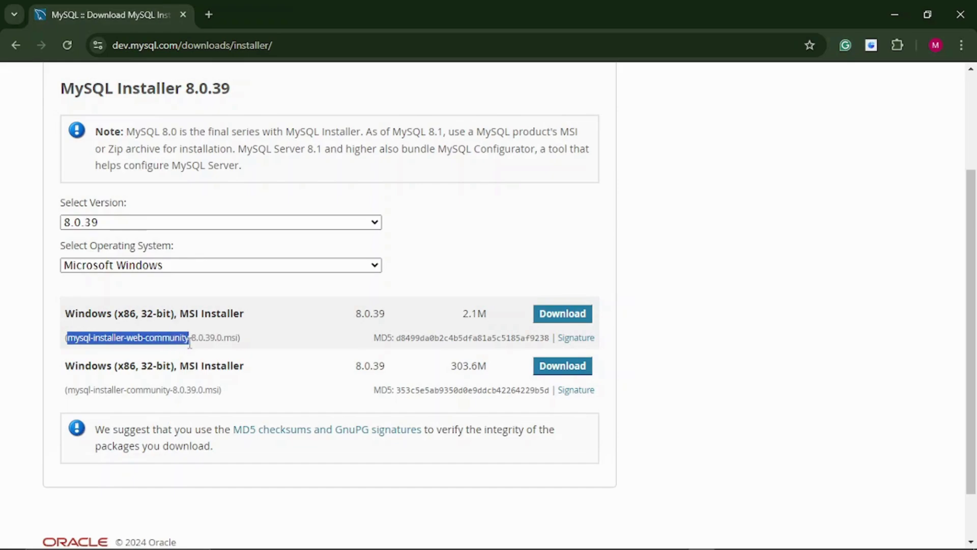
drag(67, 389, 206, 390)
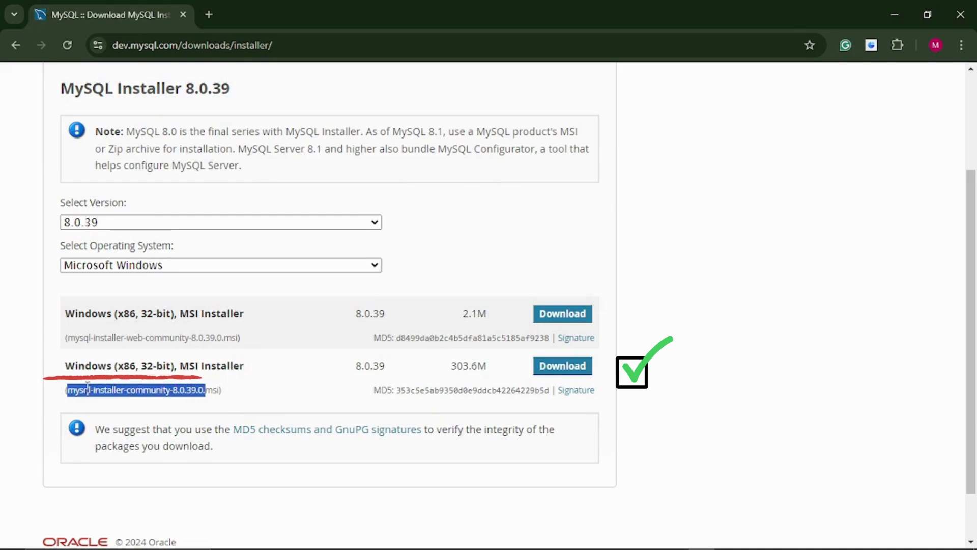
drag(89, 390, 162, 390)
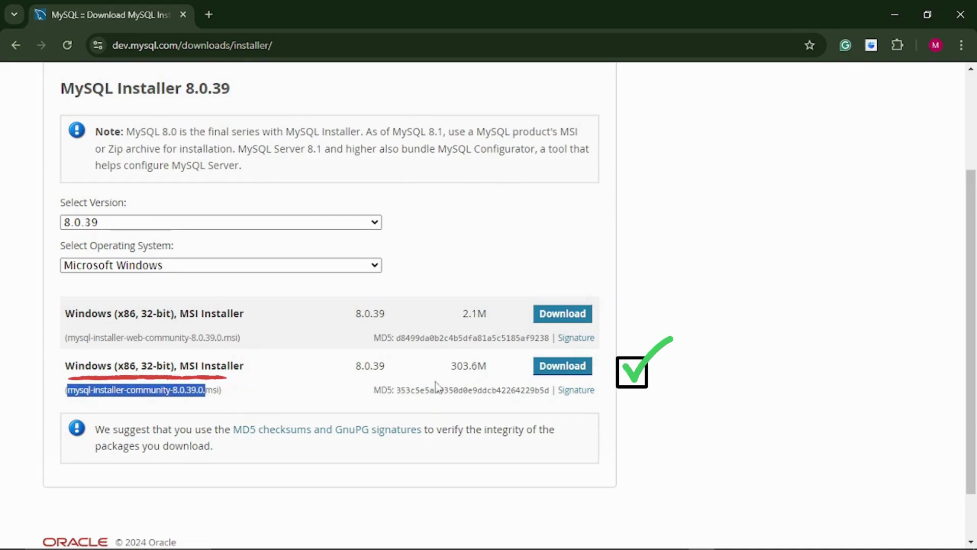
Step: Download the 303.6M mysql-installer-community-8.0.39.0.msi without logging in, and check the browser's download status
click(563, 370)
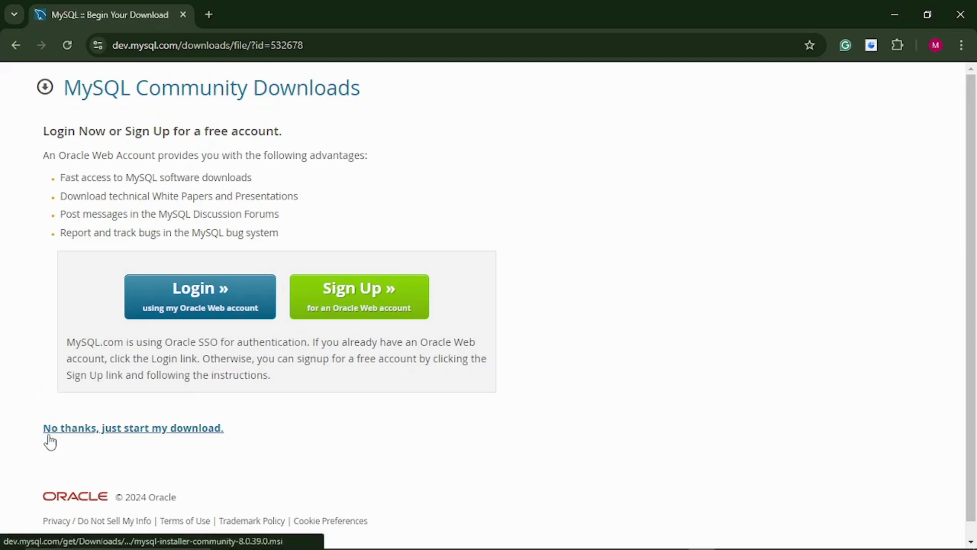
click(143, 432)
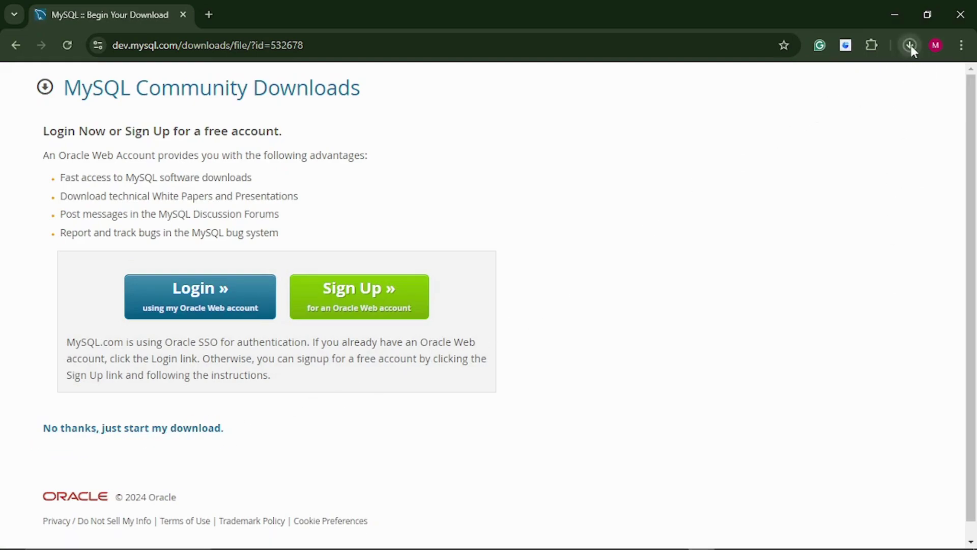
click(910, 45)
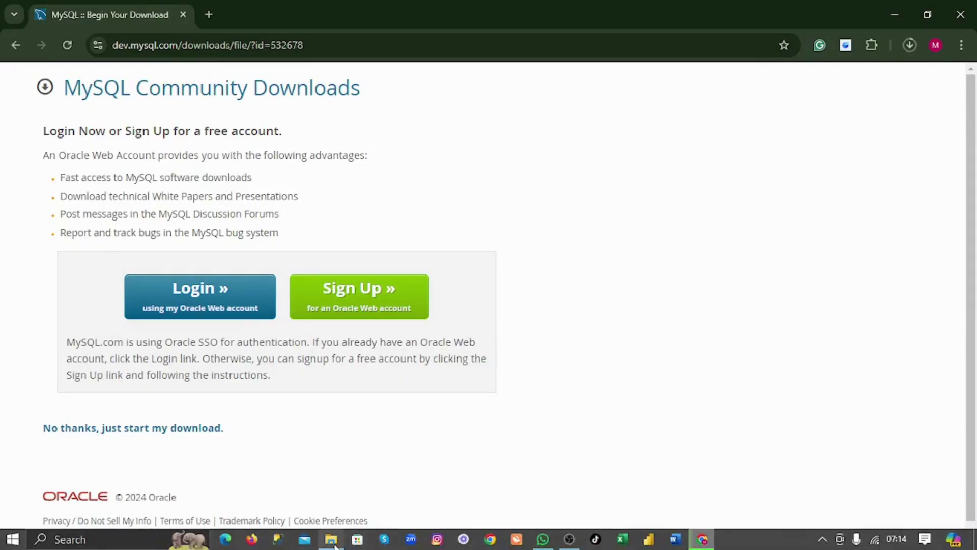
Step: Switch to File Explorer, run mysql-installer-community-8.0.39.0.msi from the MySql folder, and continue with the Custom setup type
click(334, 537)
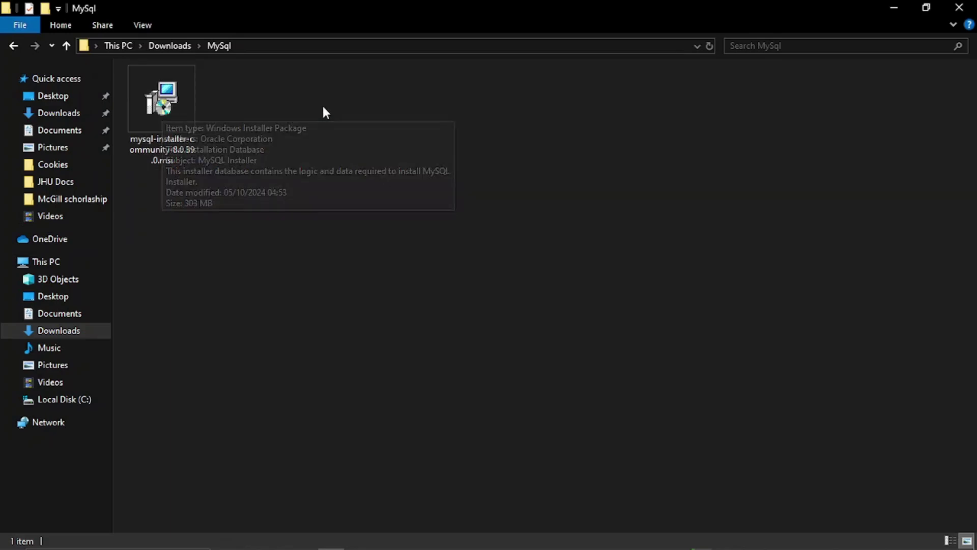
double_click(181, 102)
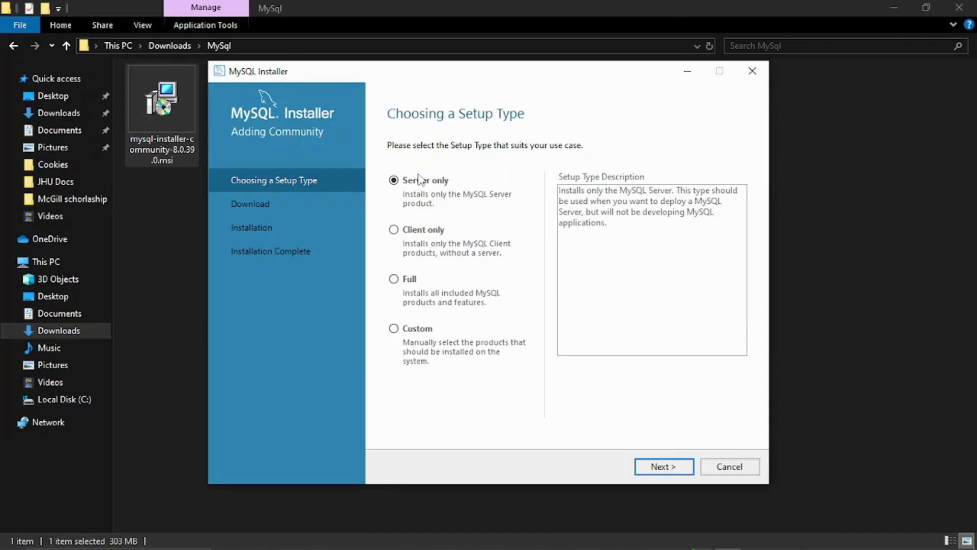
click(393, 328)
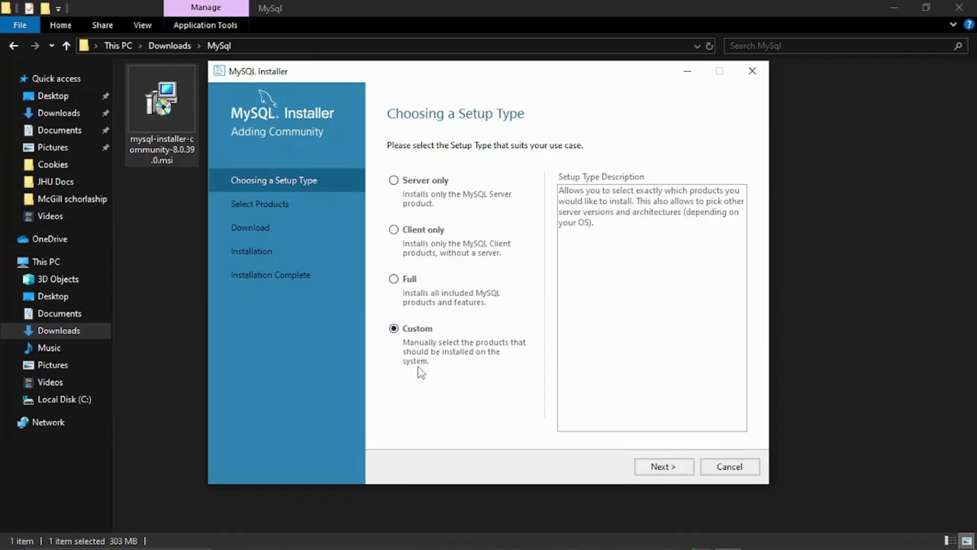
click(662, 466)
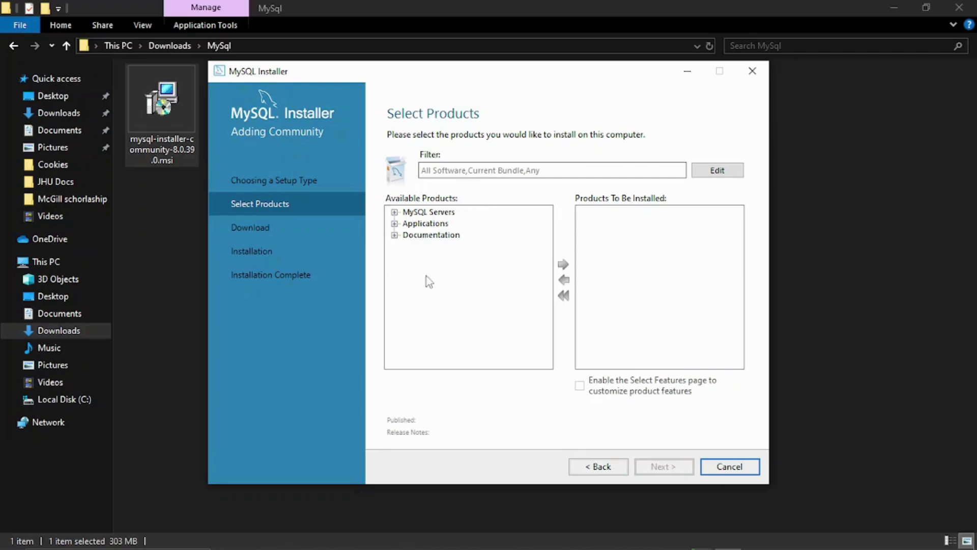
Step: Expand the MySQL Servers group in the available products down to the individual MySQL Server 8.0 releases
click(395, 213)
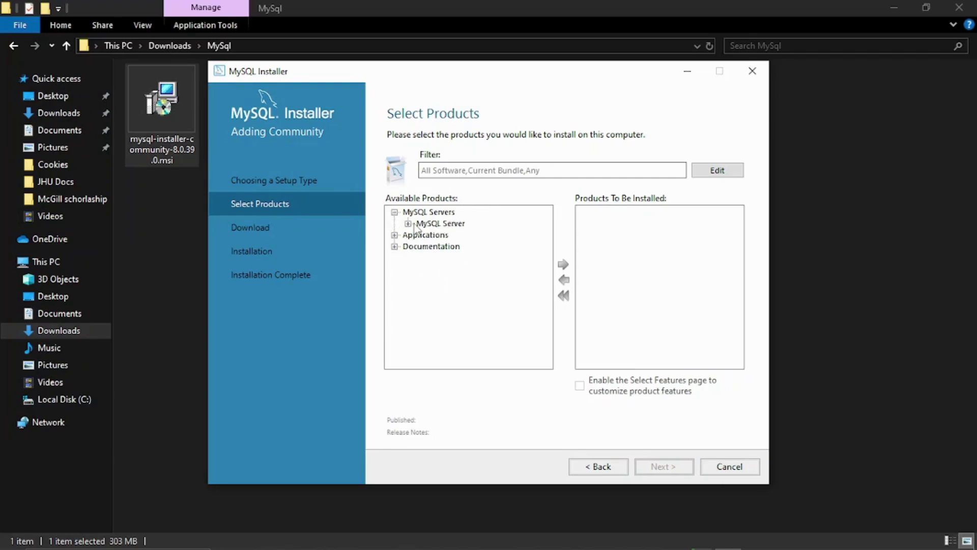
click(408, 223)
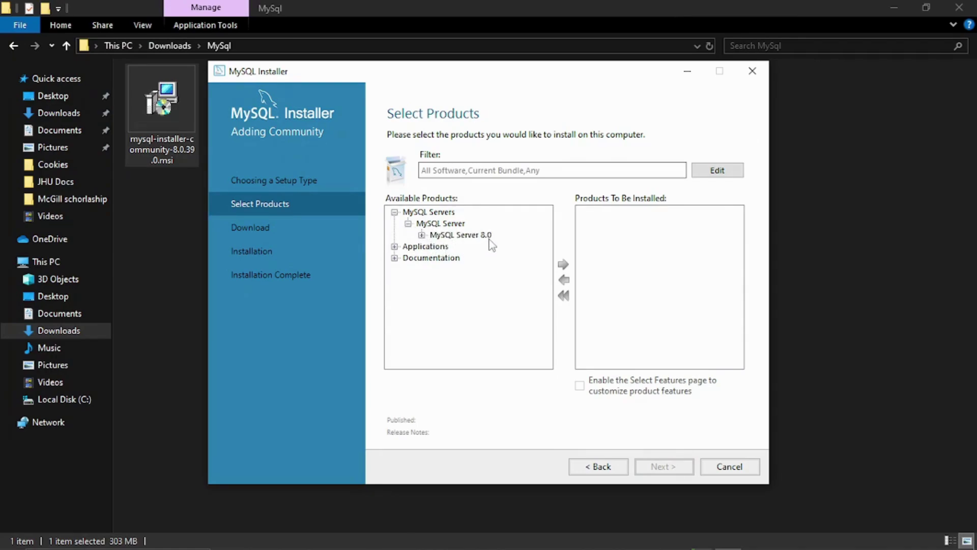
click(421, 235)
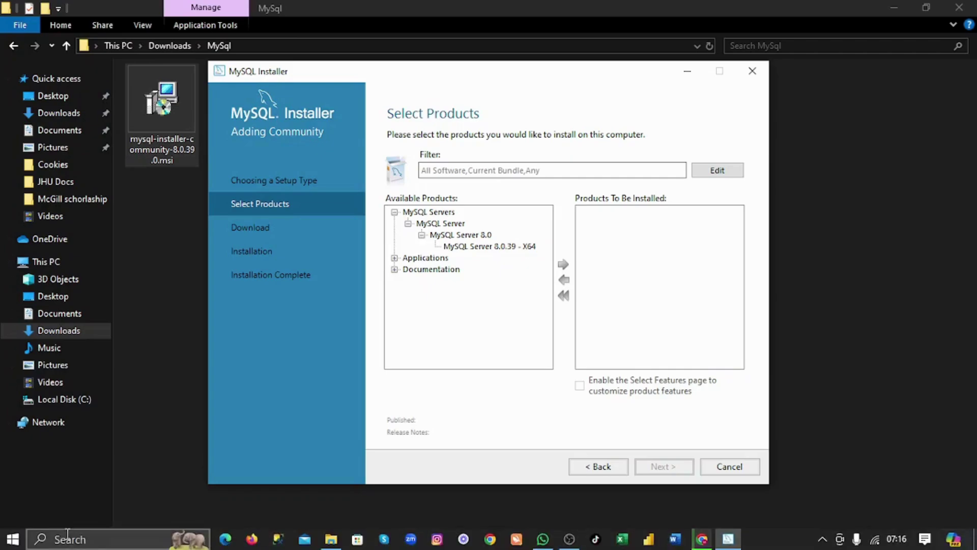
Step: Check the PC's system type under the device specifications in Windows Settings, then return to MySQL Installer
click(69, 540)
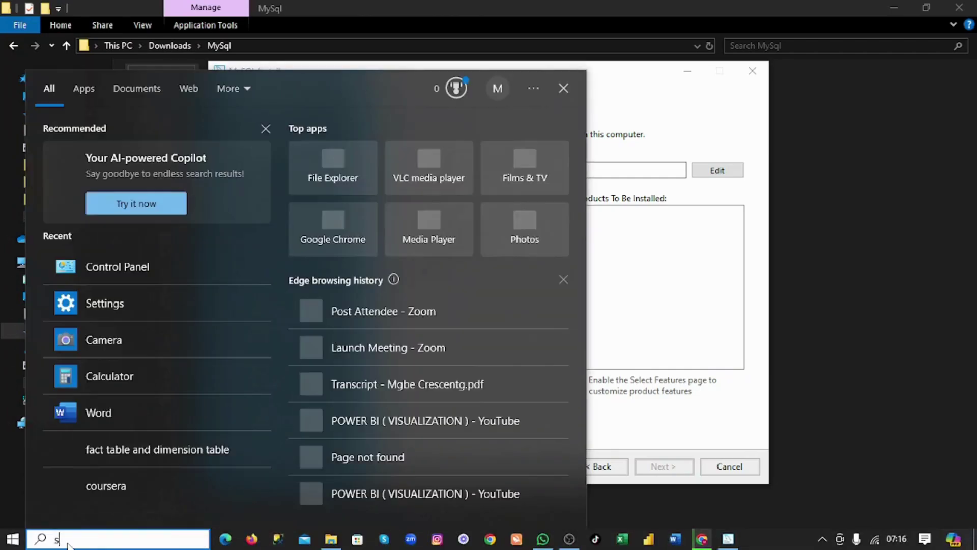
text(sett)
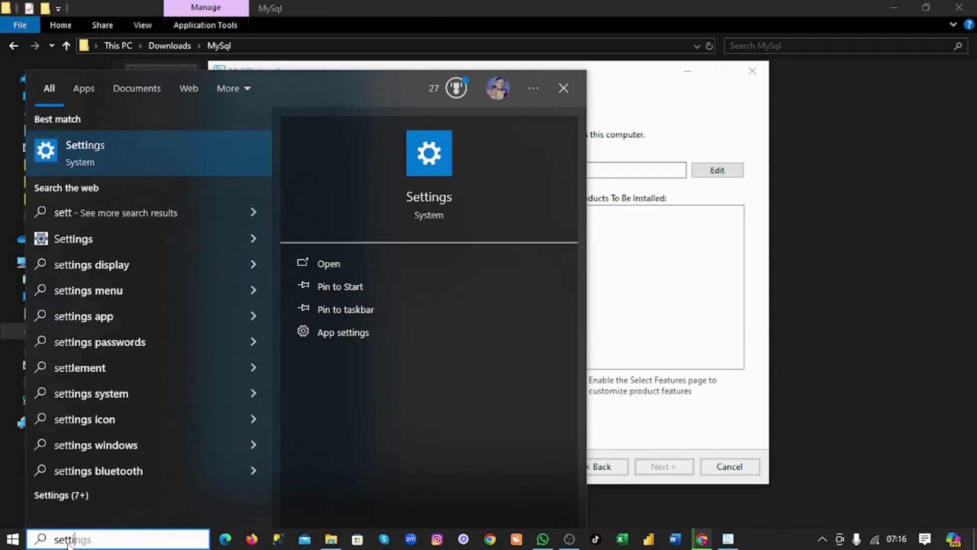
text(ing)
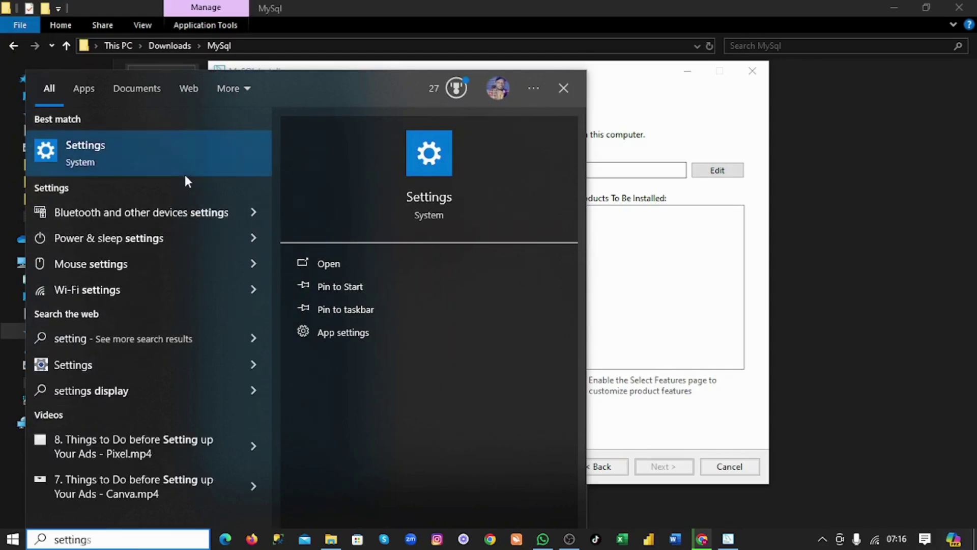
click(84, 145)
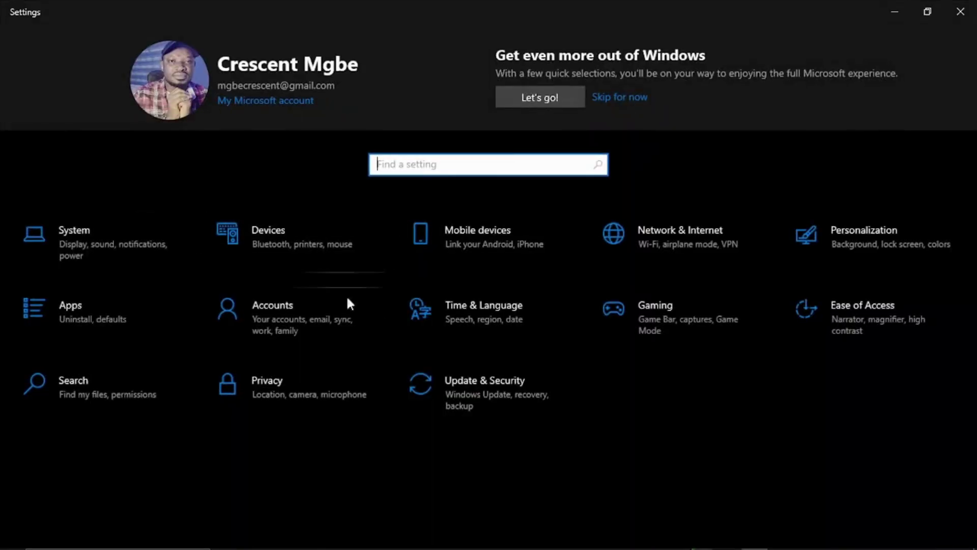
click(83, 240)
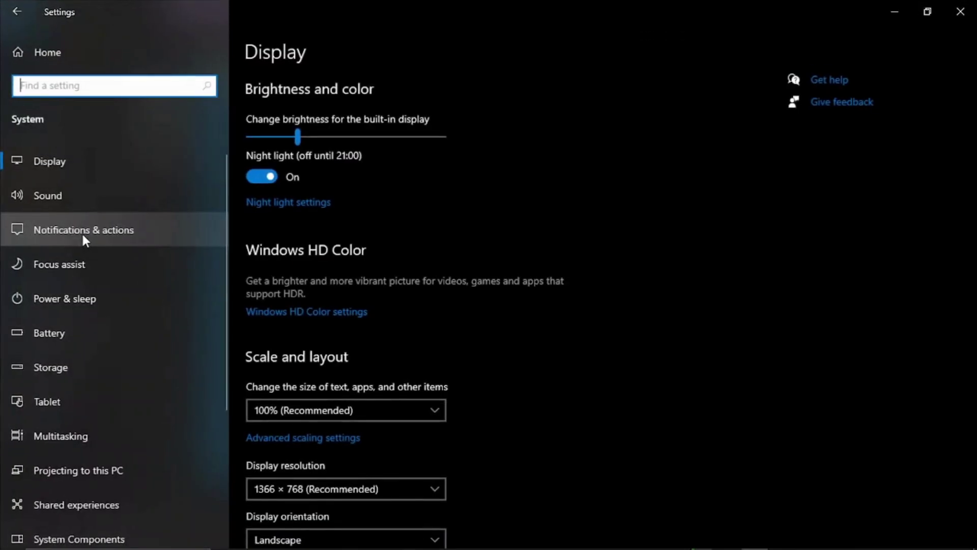
scroll(81, 223, down, 4)
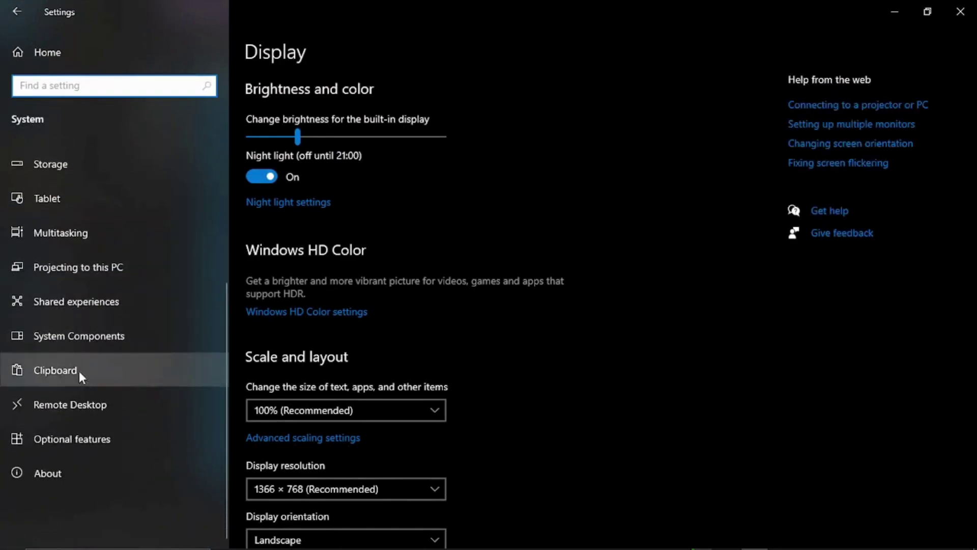
click(60, 474)
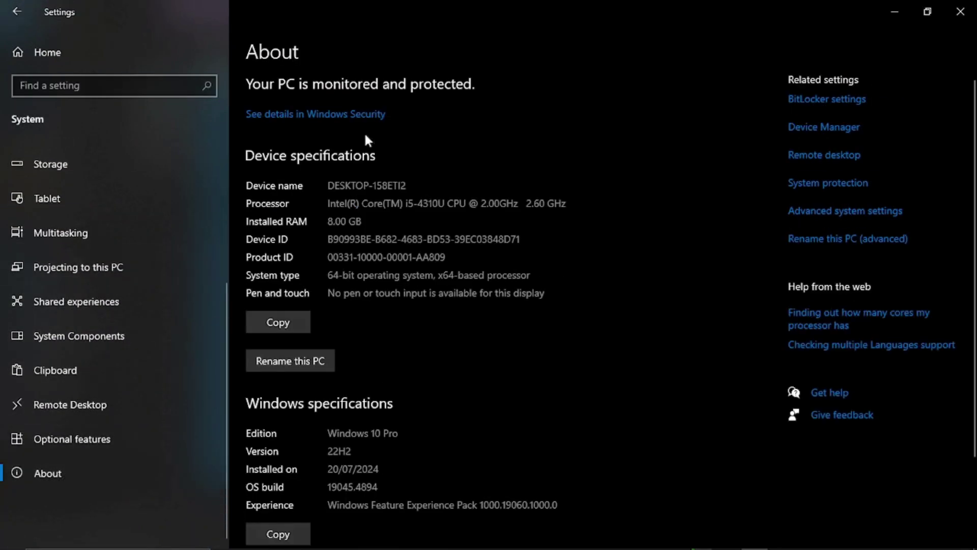
drag(331, 274, 530, 284)
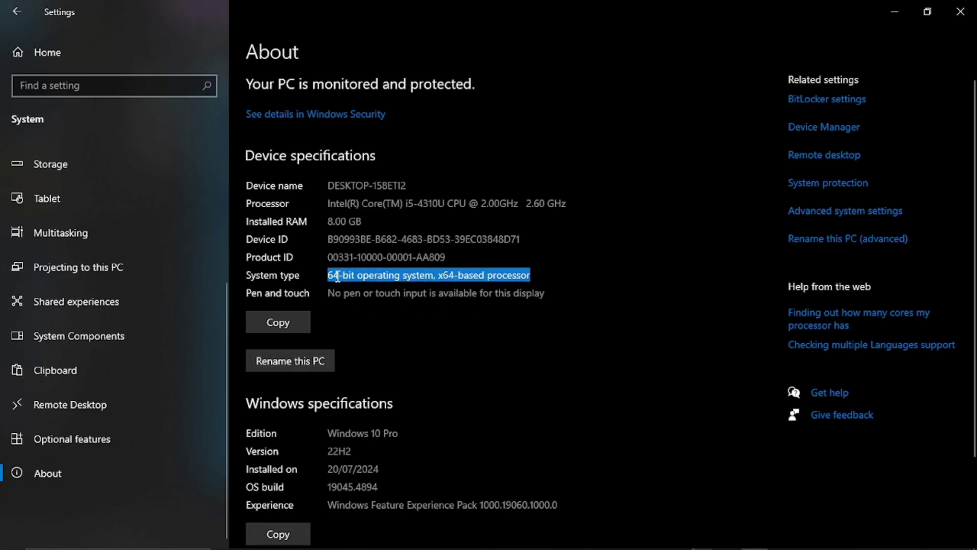
click(555, 278)
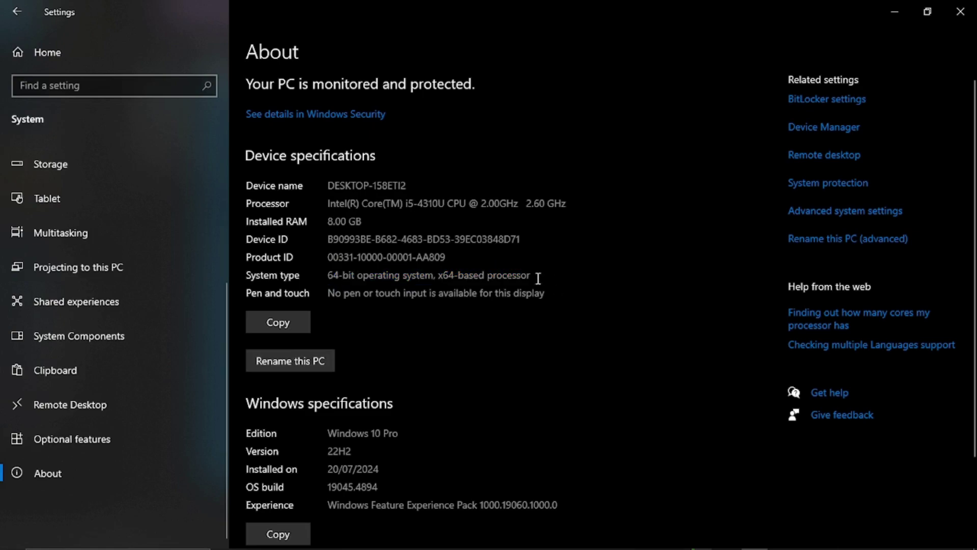
click(960, 11)
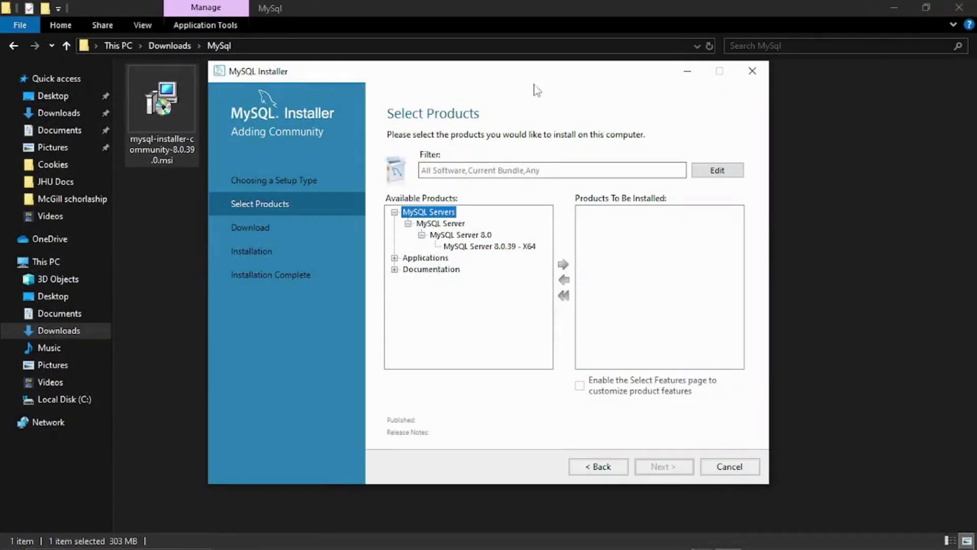
Step: Add MySQL Server 8.0.39 - X64 and MySQL Workbench 8.0.38 - X64 to the products to be installed
click(483, 249)
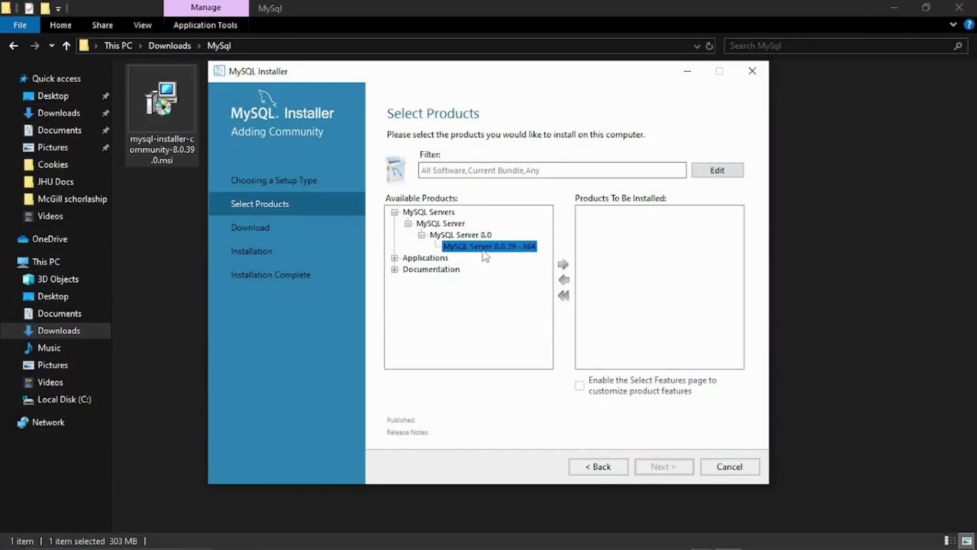
click(562, 264)
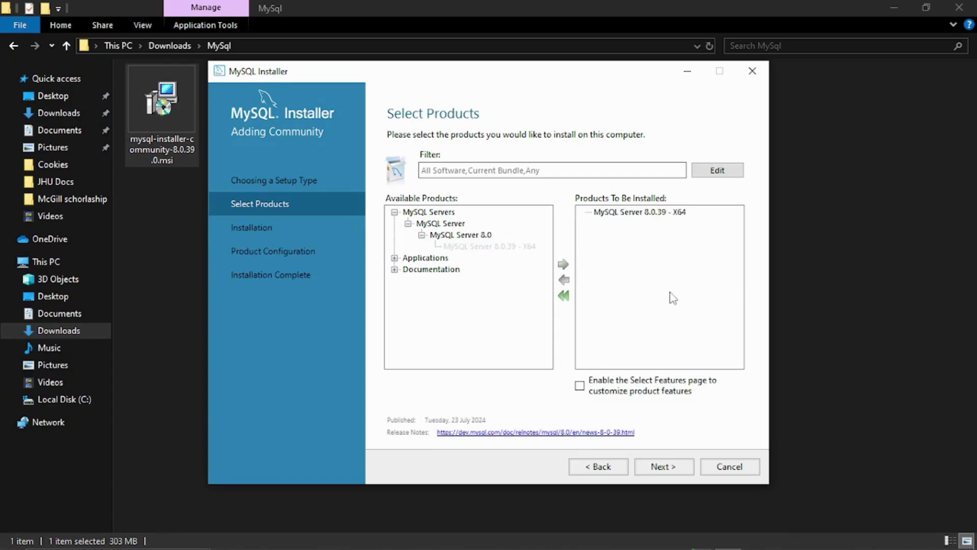
click(395, 258)
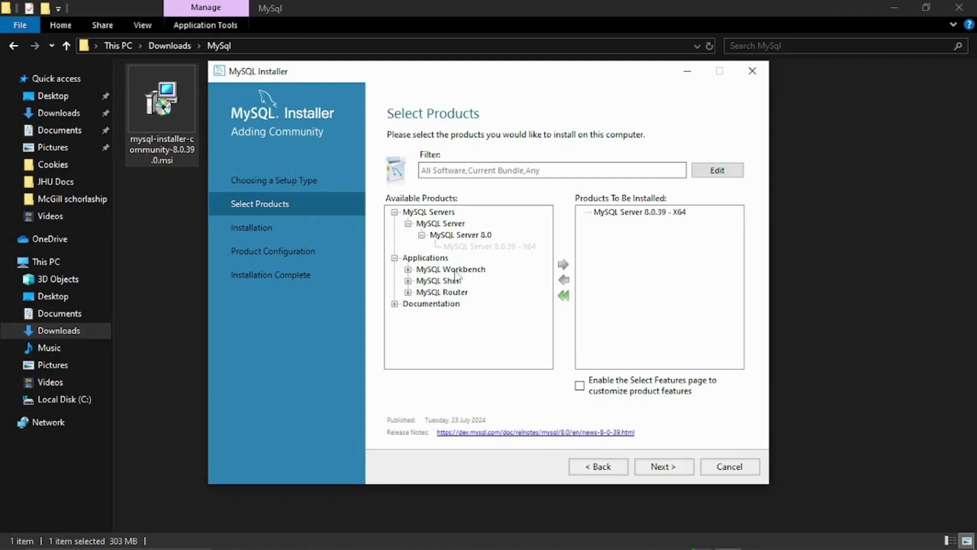
click(407, 269)
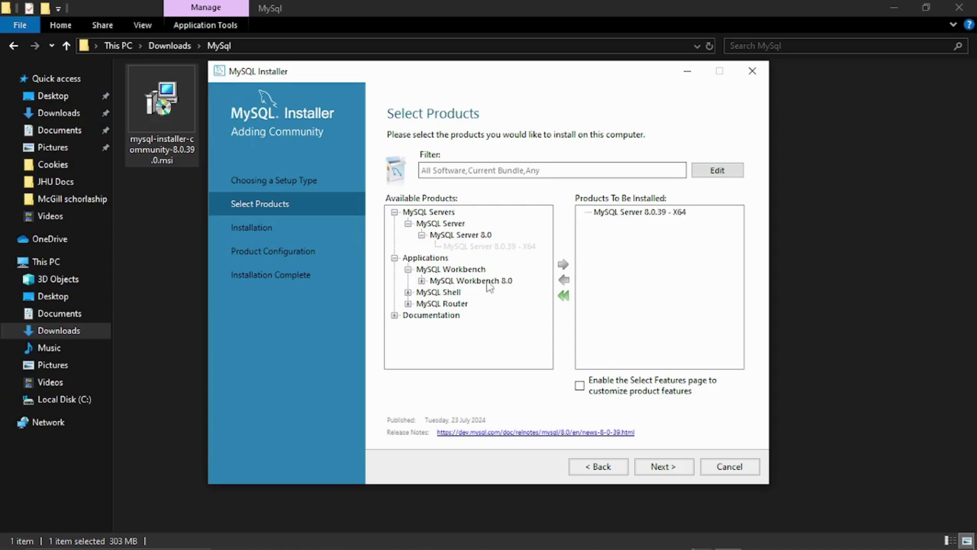
click(422, 280)
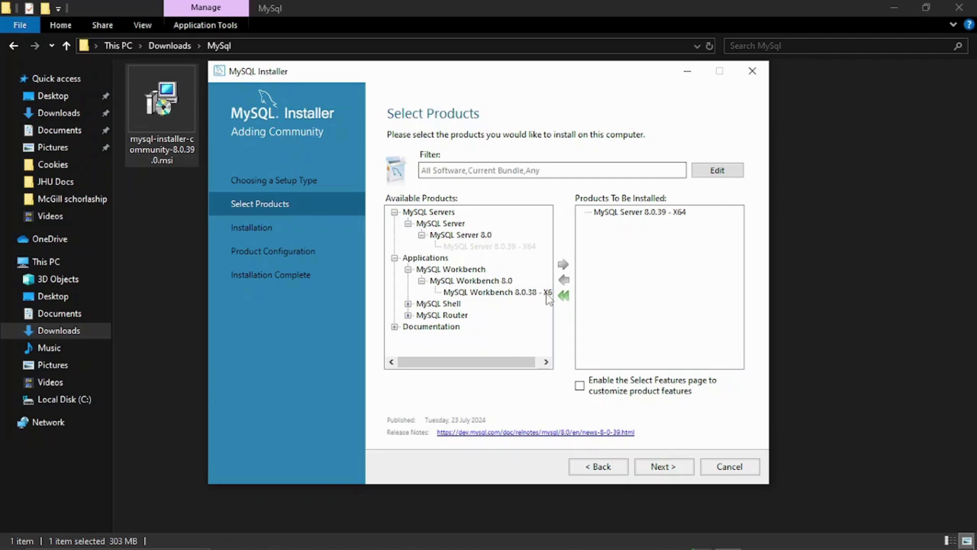
click(490, 294)
click(564, 265)
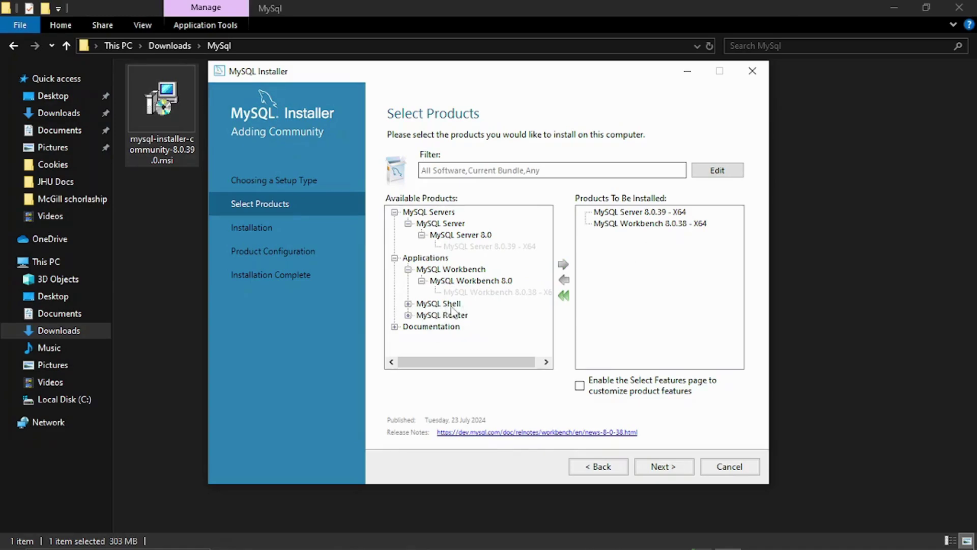
click(408, 304)
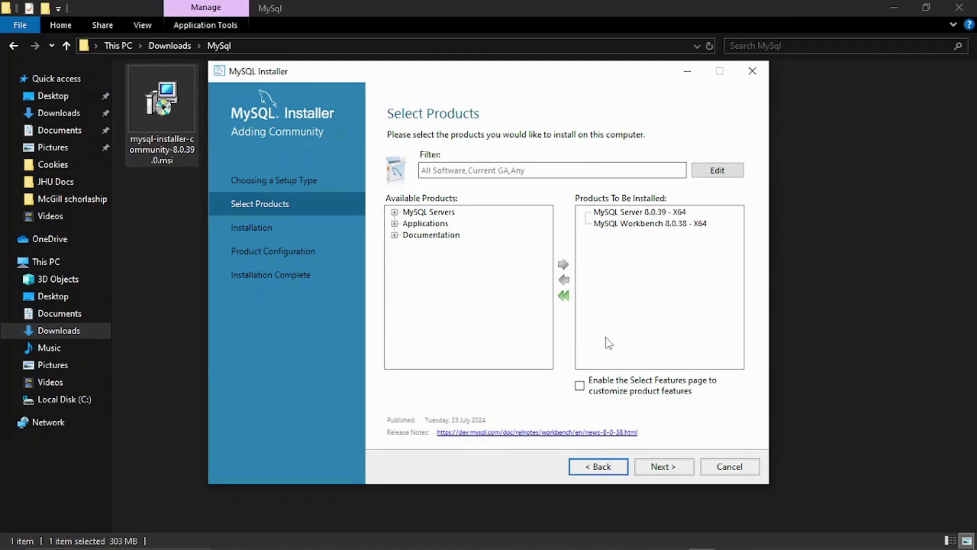
Step: Install the selected server and Workbench packages, and continue to product configuration
click(662, 467)
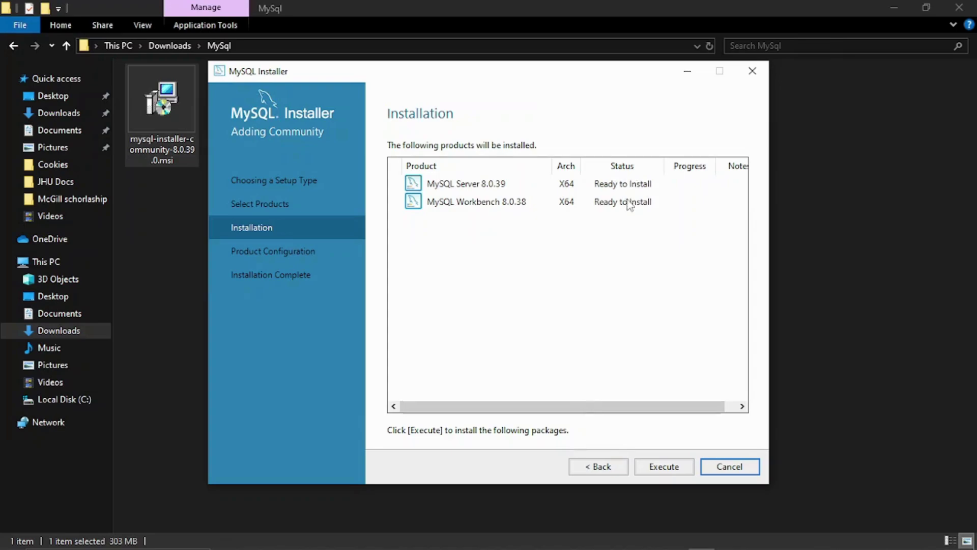
click(667, 468)
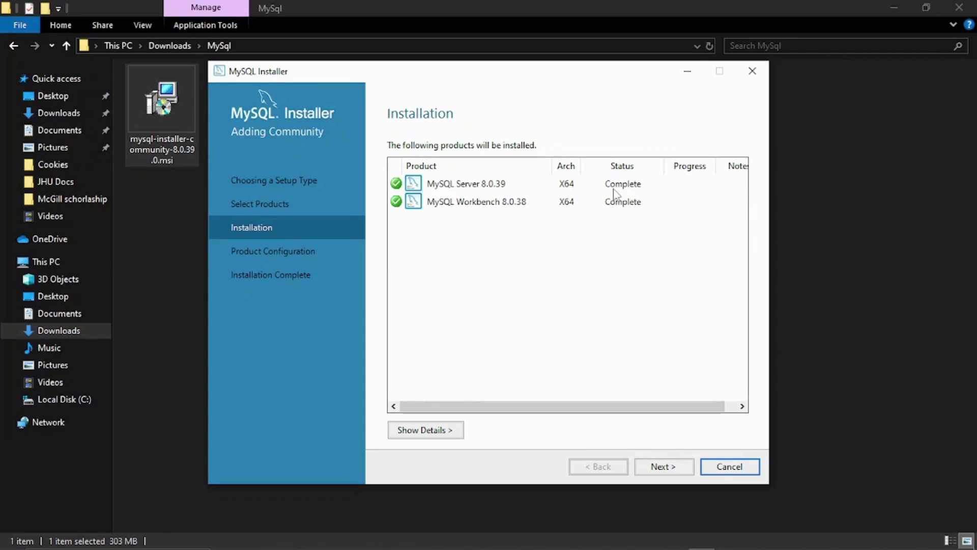
click(661, 467)
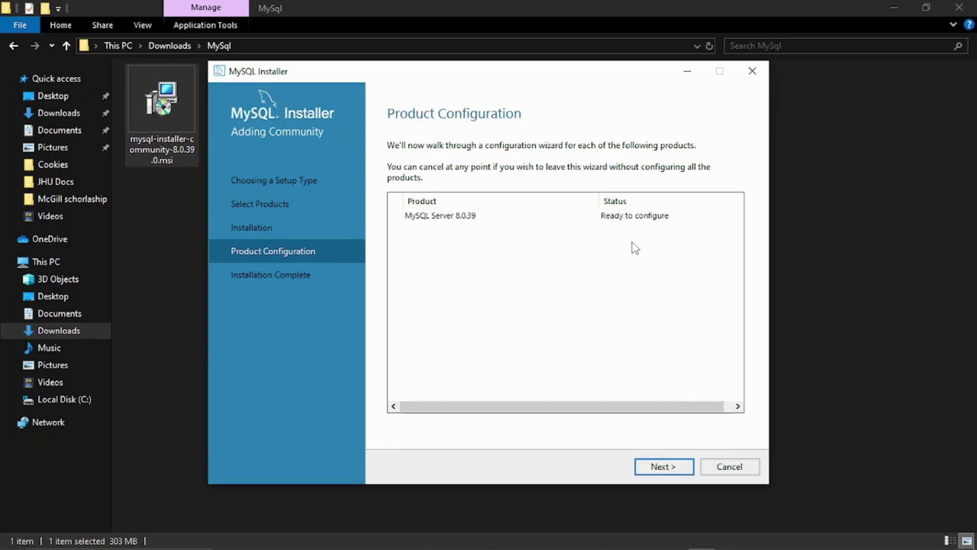
Step: Keep the Development Computer config type with TCP/IP port 3306, and use strong password encryption for authentication
click(663, 467)
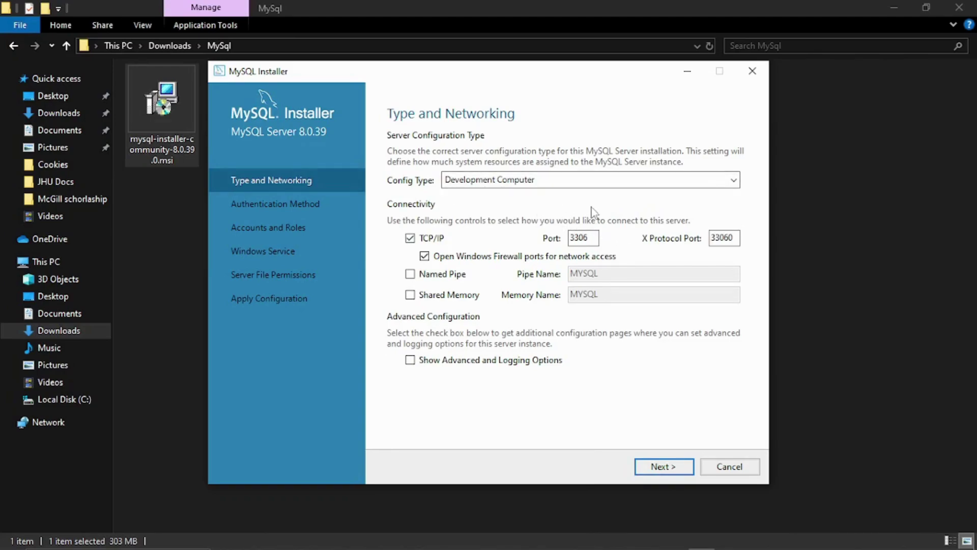
drag(593, 237, 572, 238)
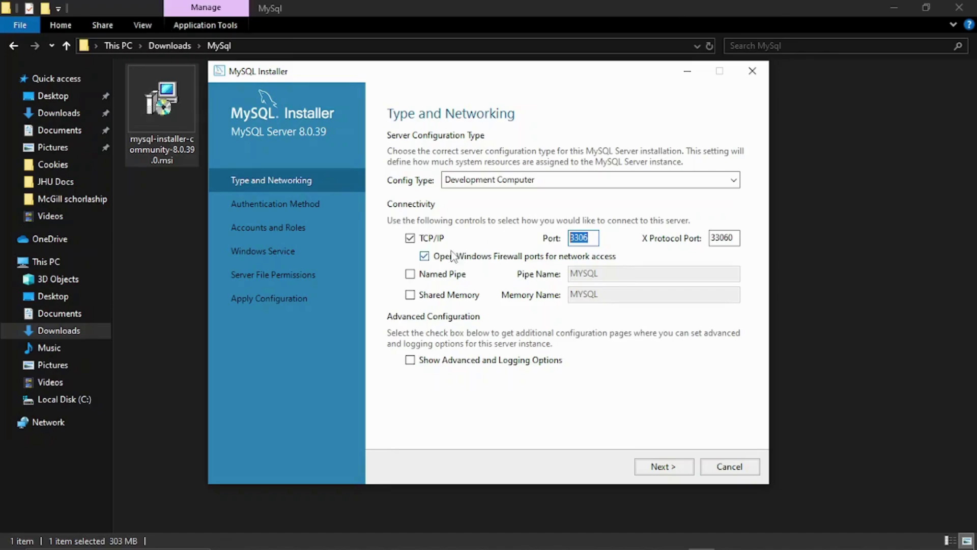
click(594, 237)
click(659, 467)
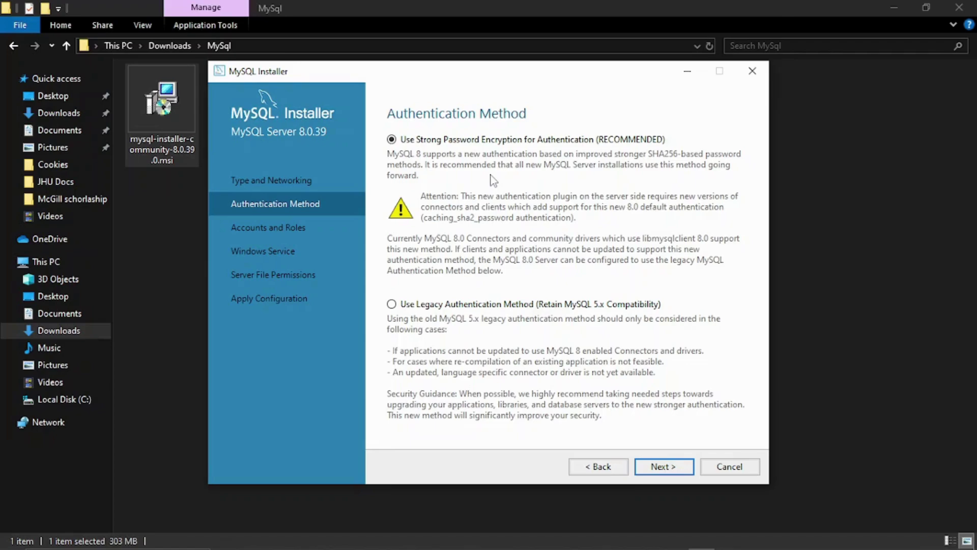
click(438, 142)
click(664, 465)
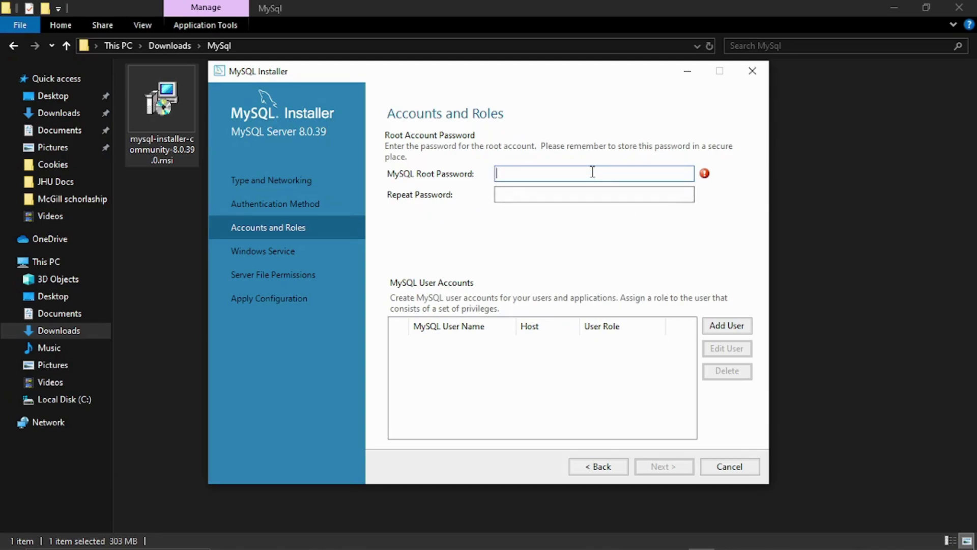
Step: Enter and repeat the MySQL root password, and continue to the Windows service settings
text(••••••••••)
click(573, 198)
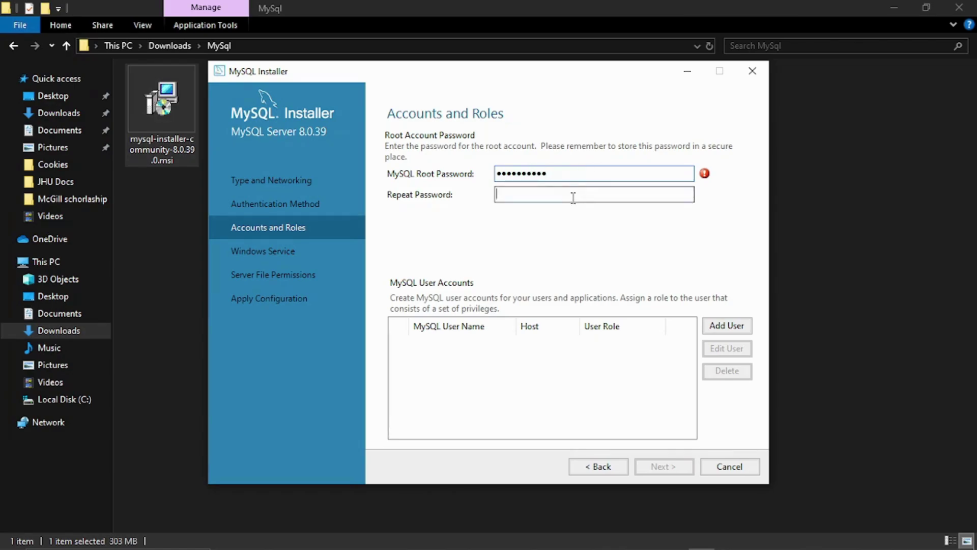
text(••)
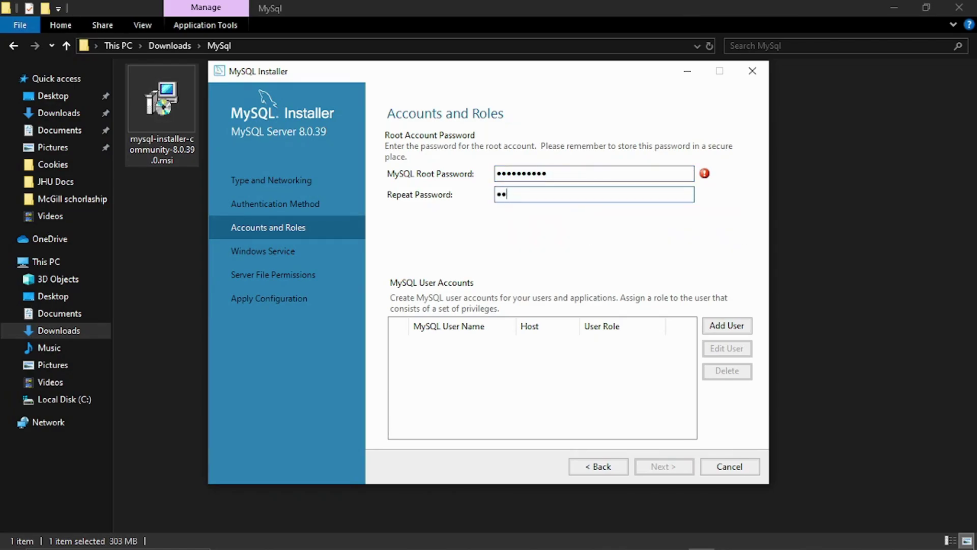
text(•••••••••)
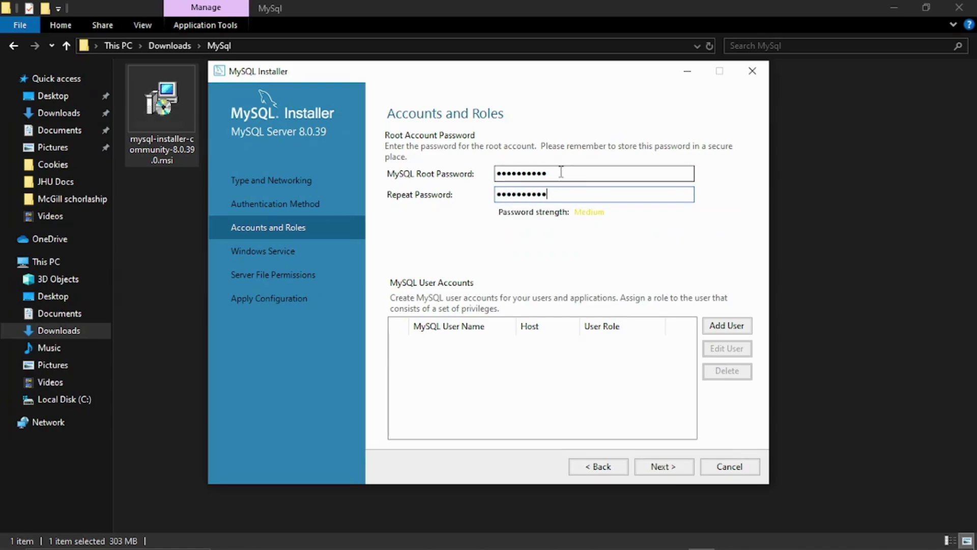
drag(557, 172, 499, 200)
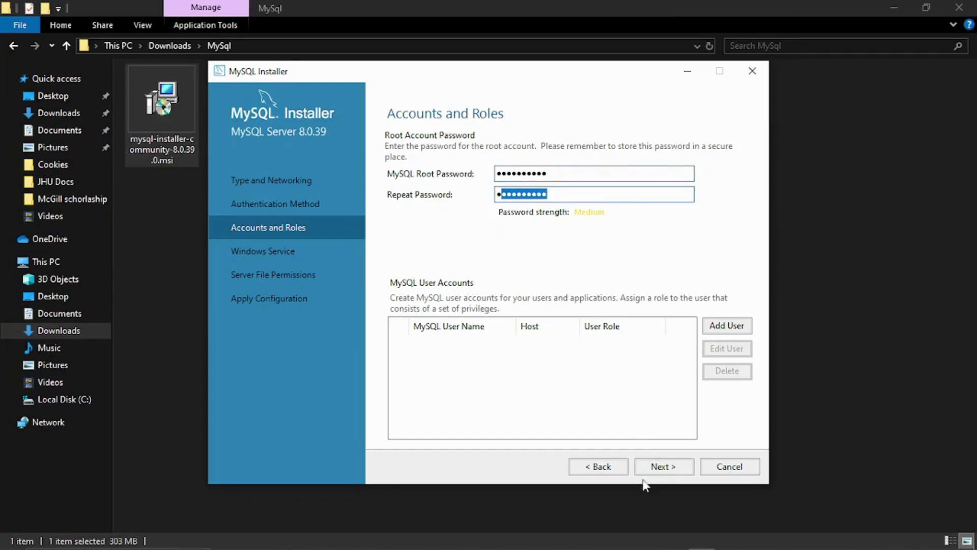
click(662, 466)
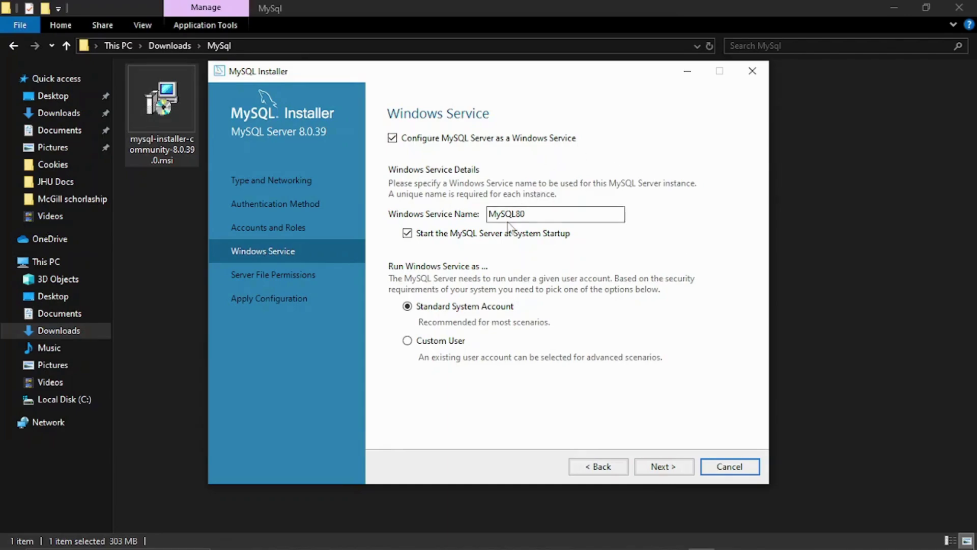
Step: Accept MySQL80 as the Windows service name, with startup at system start and the Standard System Account
double_click(538, 214)
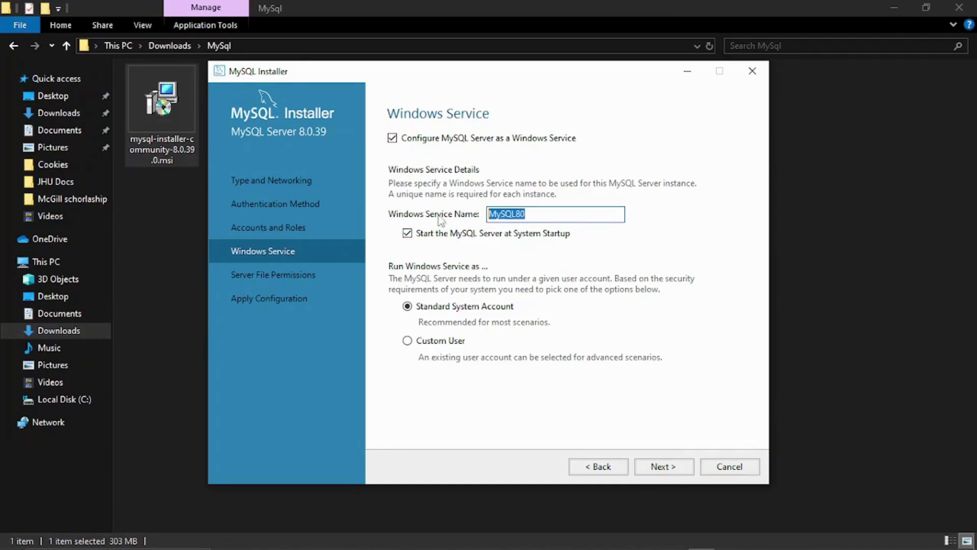
click(533, 214)
double_click(533, 216)
click(533, 216)
double_click(533, 216)
click(546, 213)
click(666, 465)
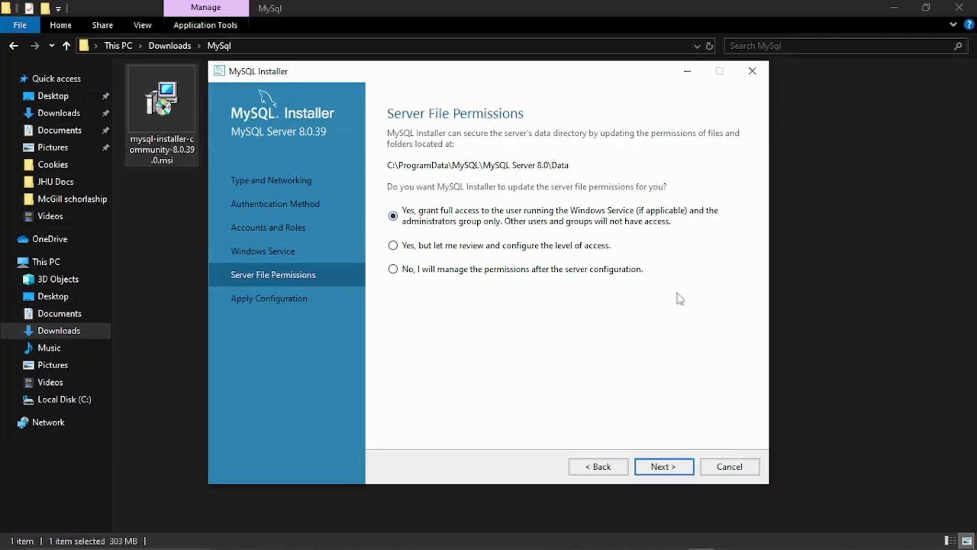
Step: Apply the server configuration with the full-access file permissions option, and proceed to the installation's completion page
click(663, 466)
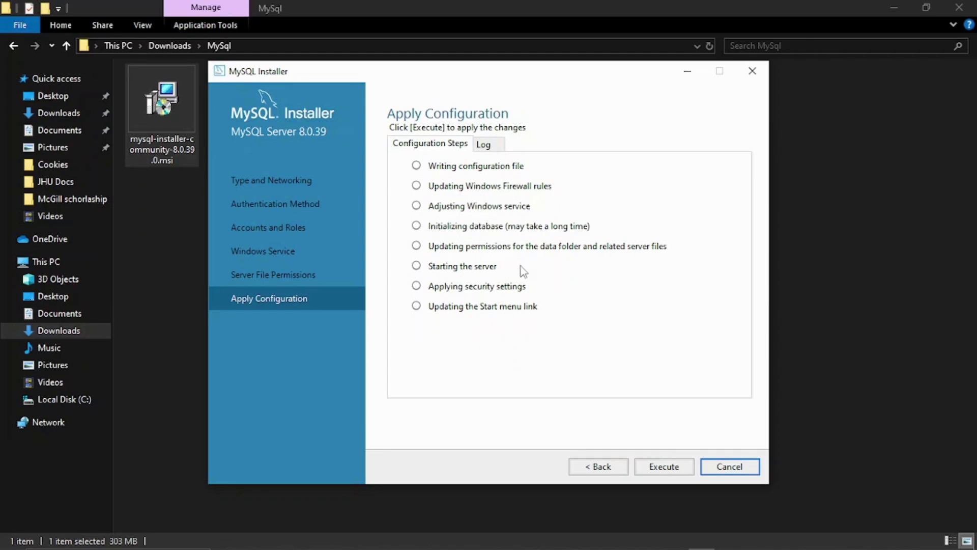
click(661, 473)
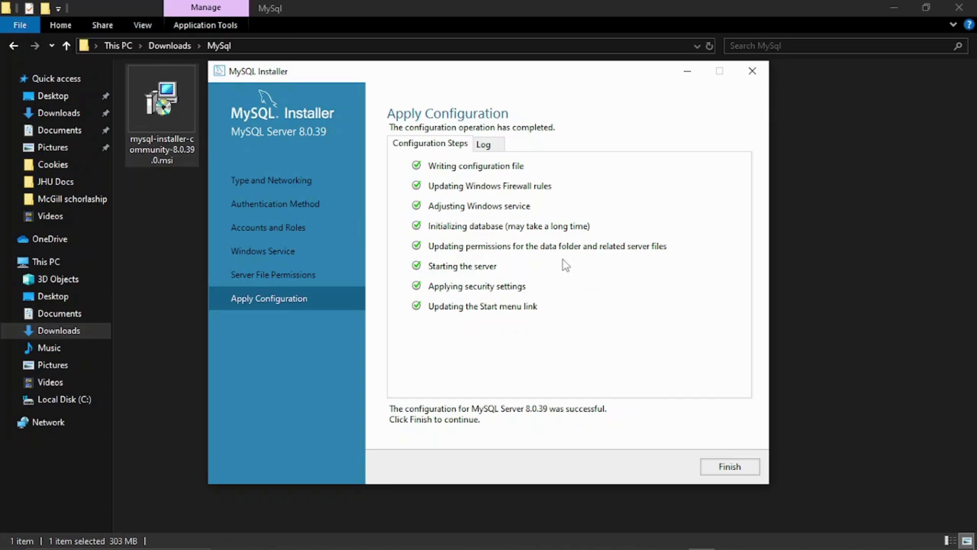
click(726, 468)
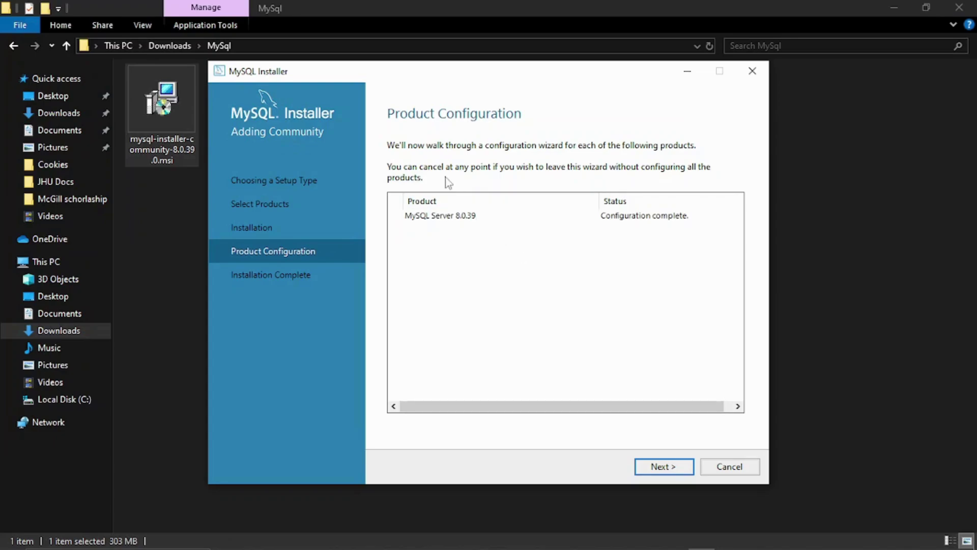
click(664, 467)
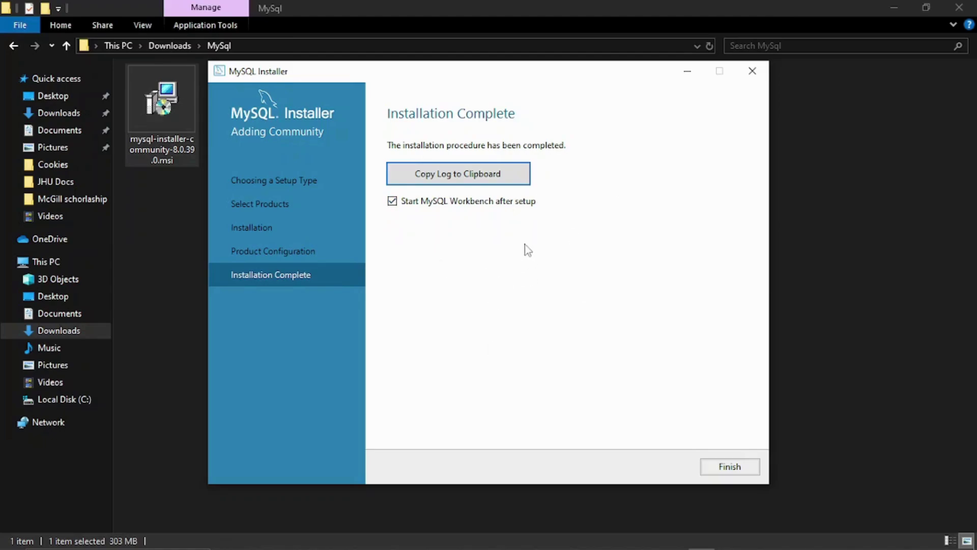
Step: Finish the MySQL installer with MySQL Workbench set to start after setup
click(392, 201)
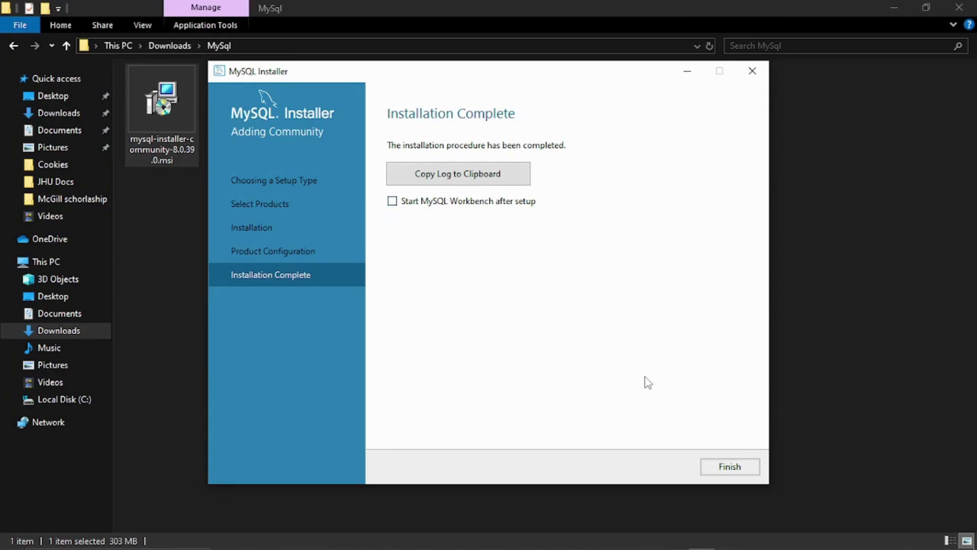
click(392, 202)
click(729, 467)
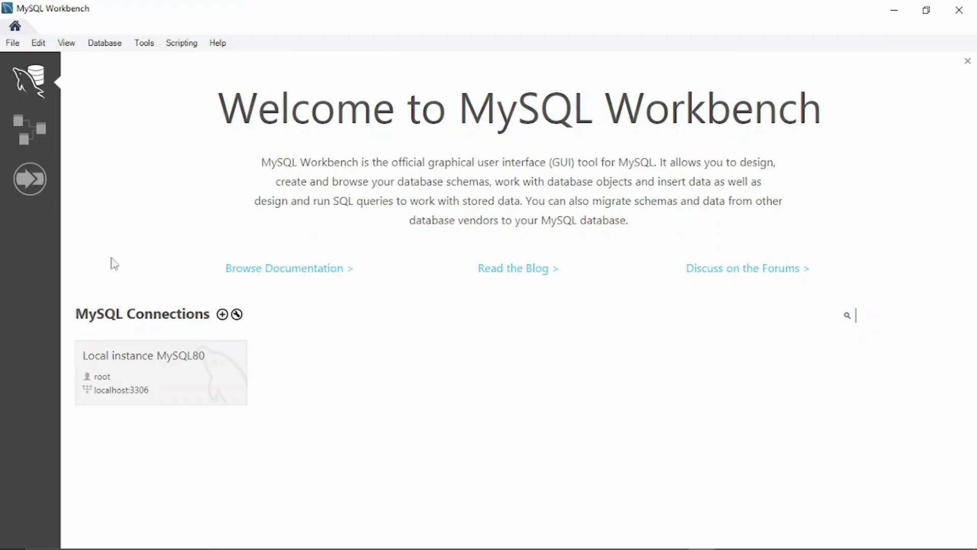
Step: Connect to Local instance MySQL80 as root, entering the account password and saving it in the vault
click(179, 375)
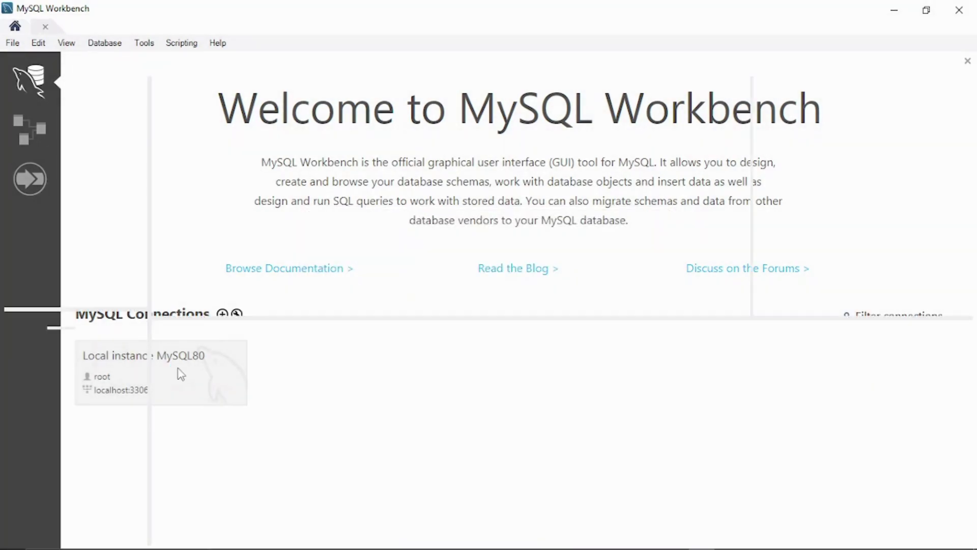
click(182, 373)
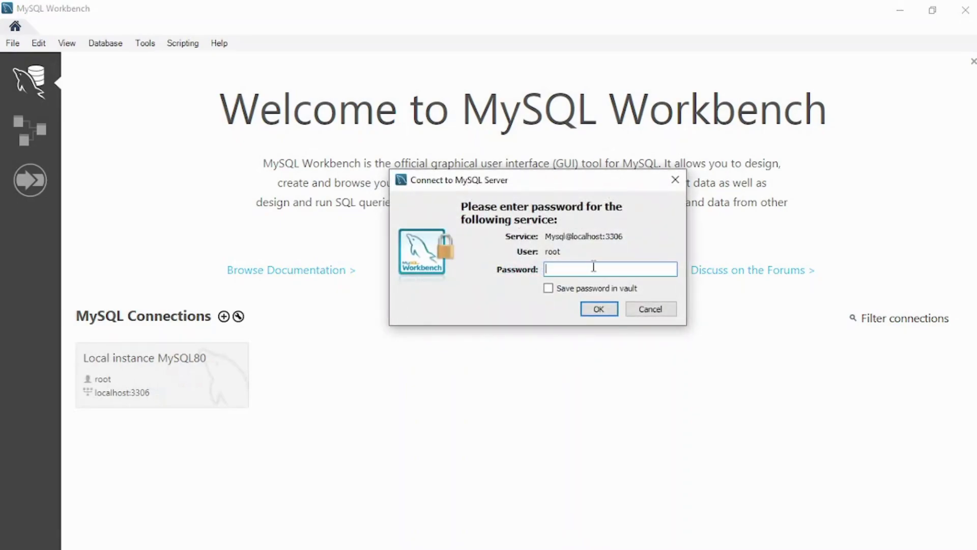
text(**********)
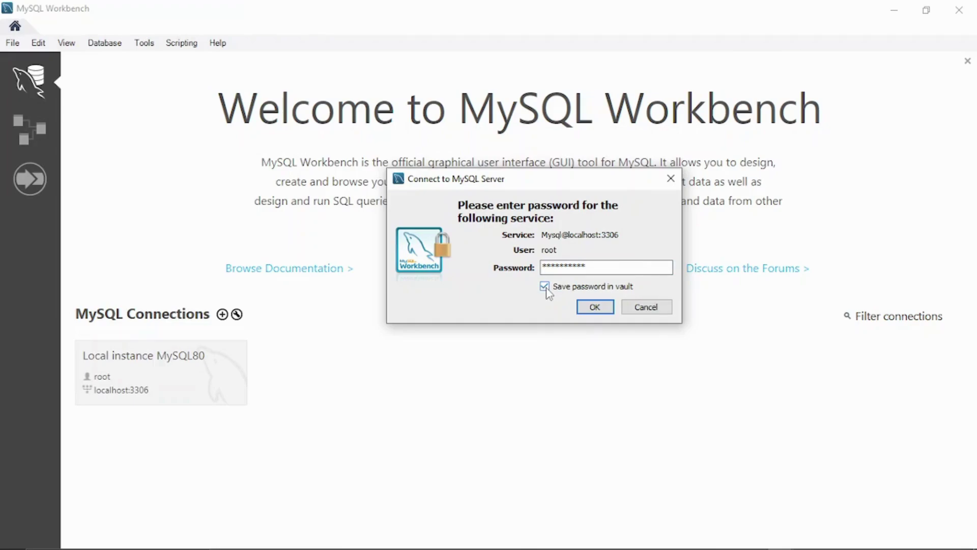
click(594, 306)
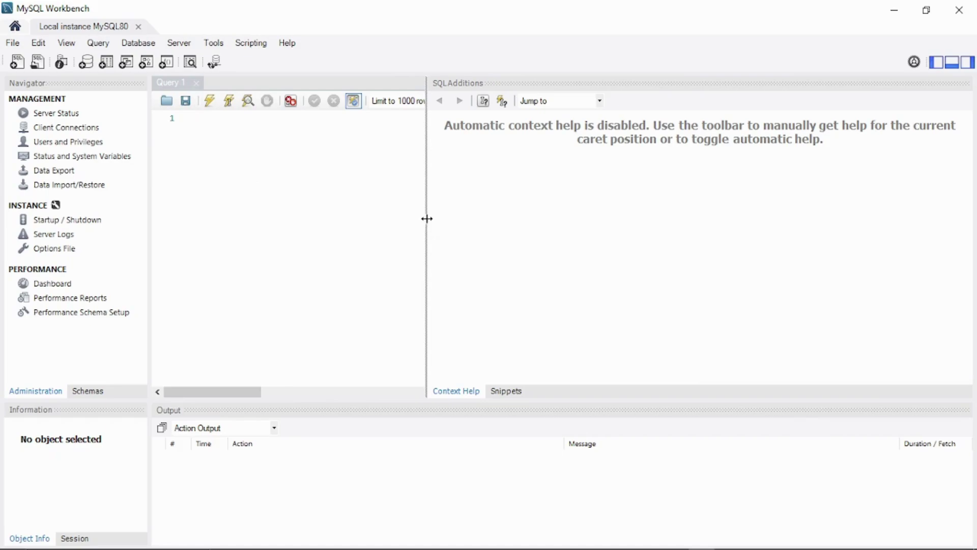
Step: Widen the query editor, then write and execute the statement "create database customer" in Query 1
drag(428, 218, 809, 220)
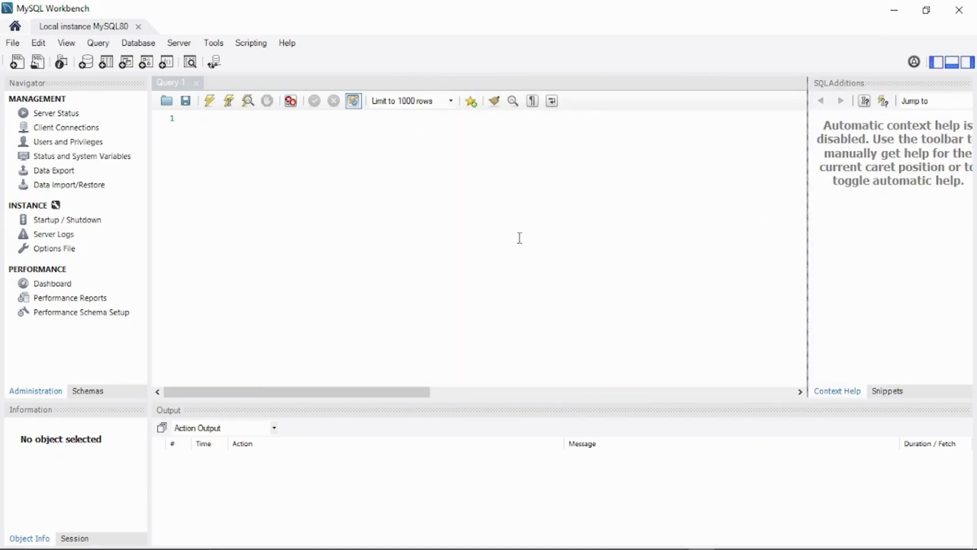
click(412, 239)
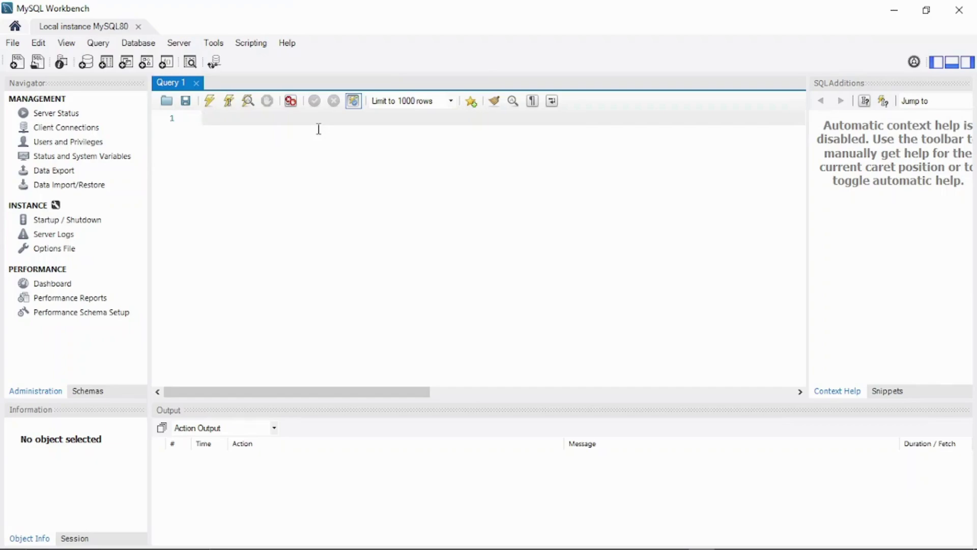
text(creeat)
key(BackSpace)
text(ate database )
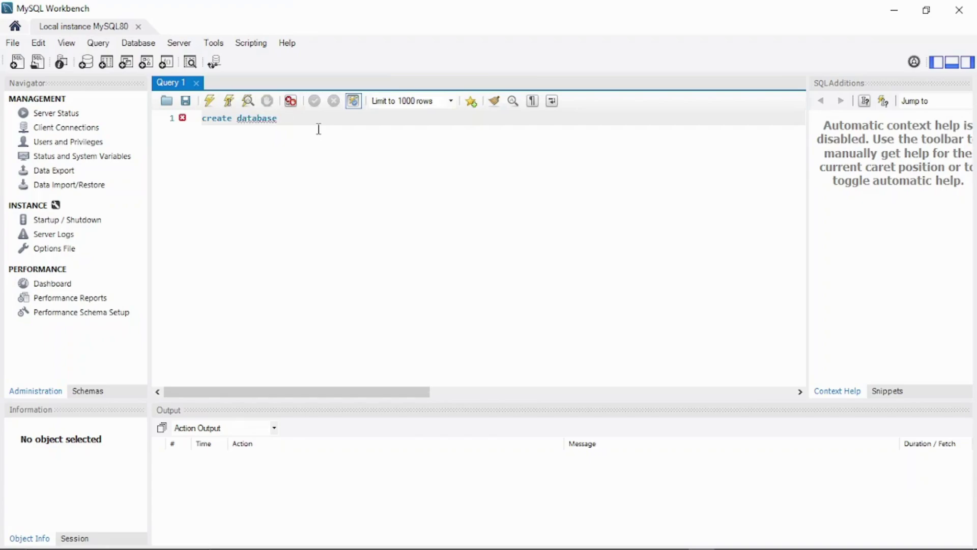
text(customer)
drag(324, 119, 197, 120)
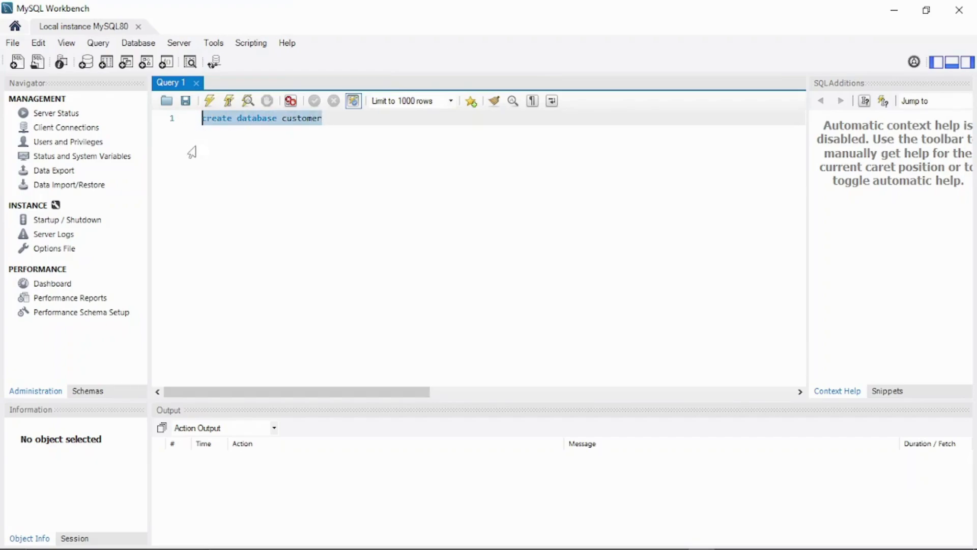
click(210, 101)
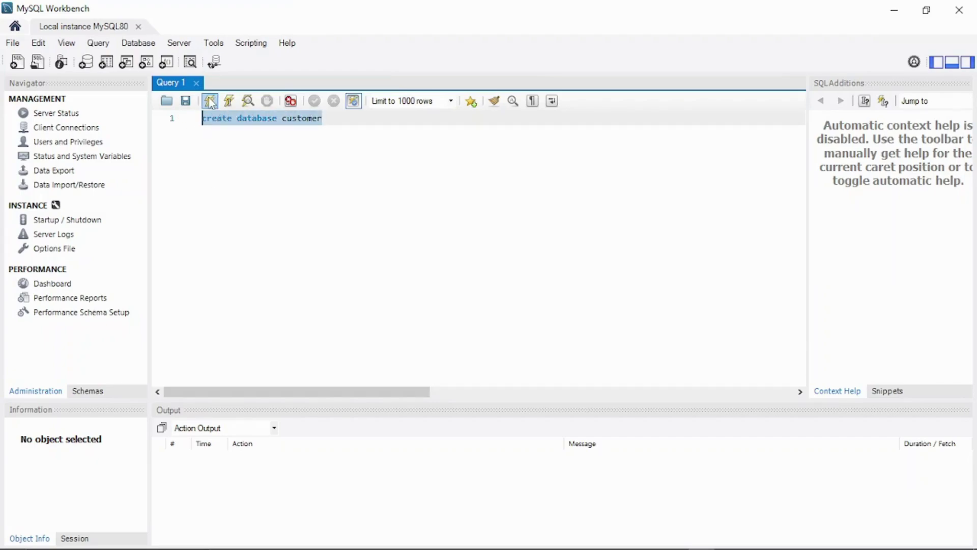